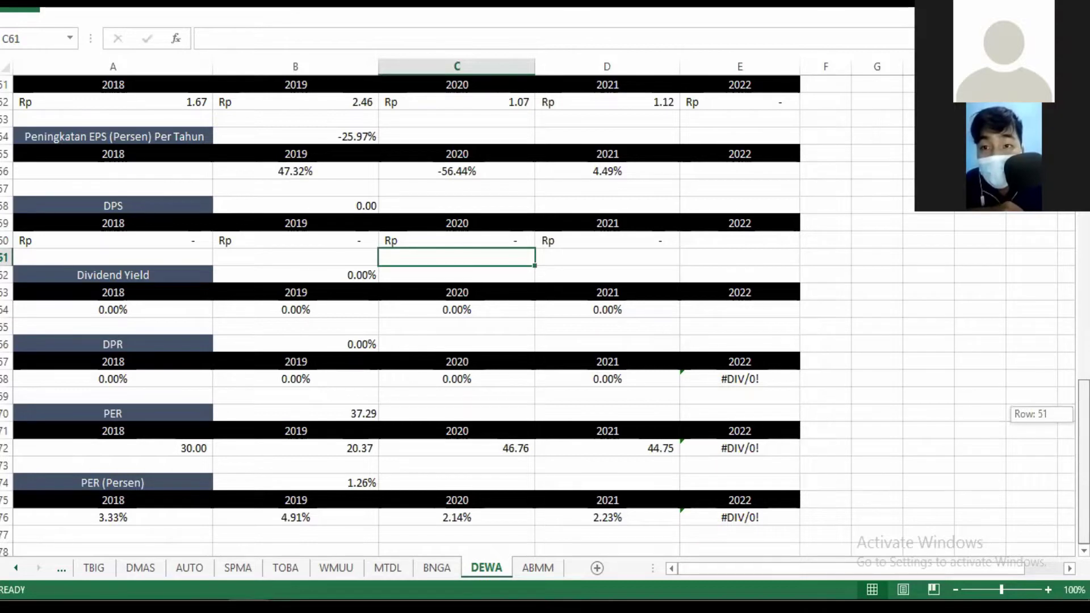
Step: Return to the start of the DEWA sheet, switch to the browser and look over the "saham dewa" Google results
left_click_drag(1064, 414, 1064, 216)
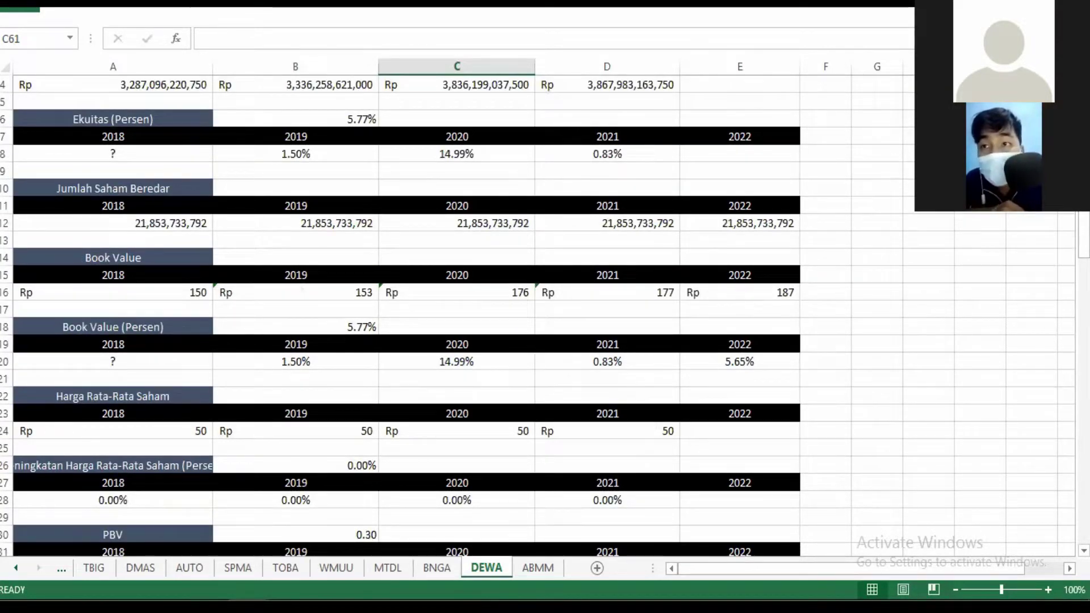
scroll(853, 197, "up", 1)
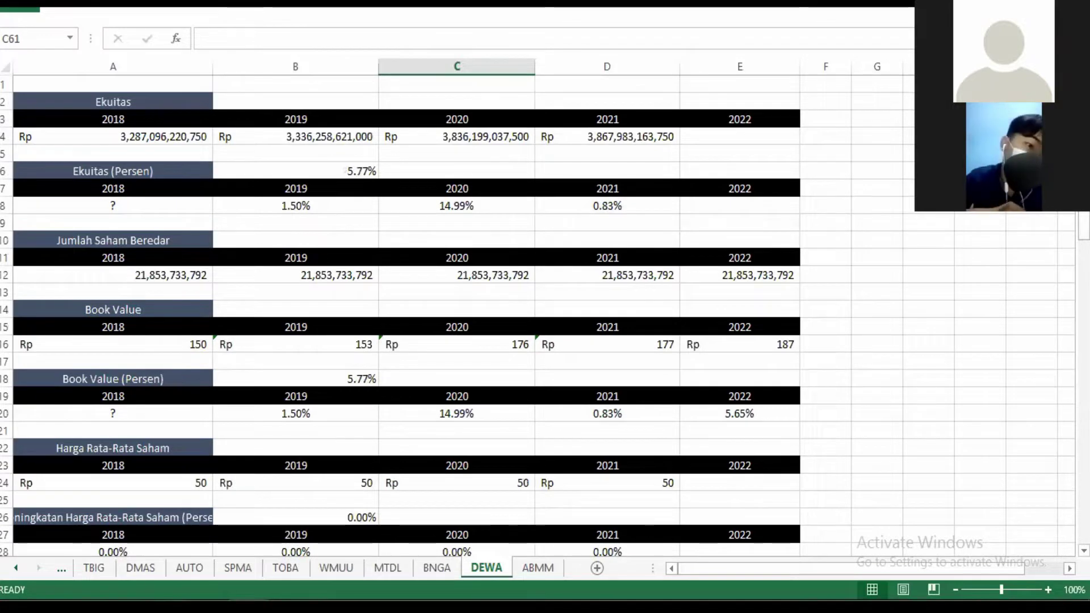
key("alt+Tab")
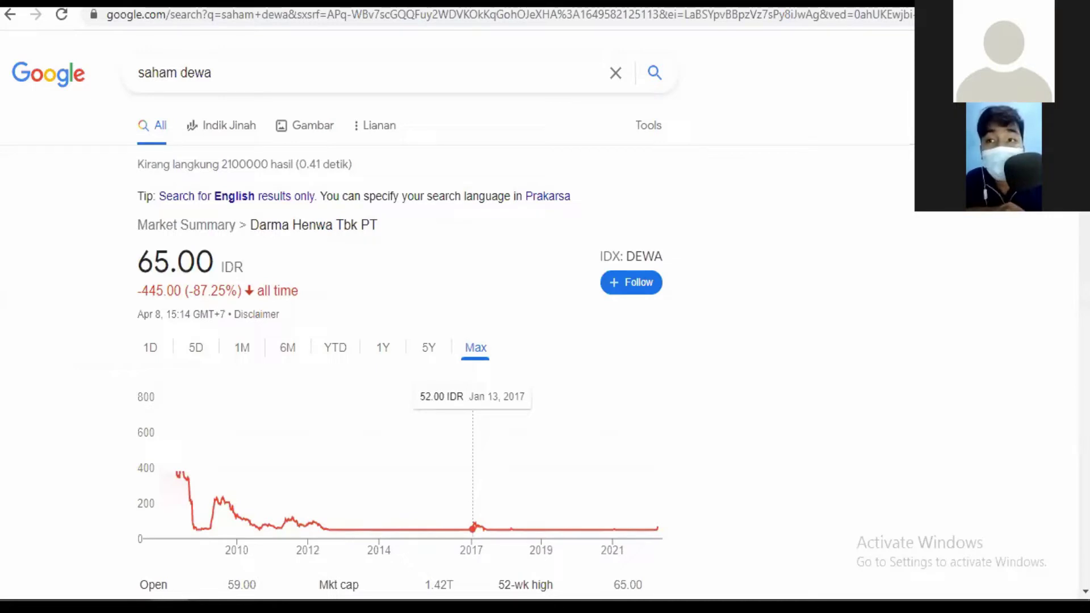
scroll(397, 312, "down", 1)
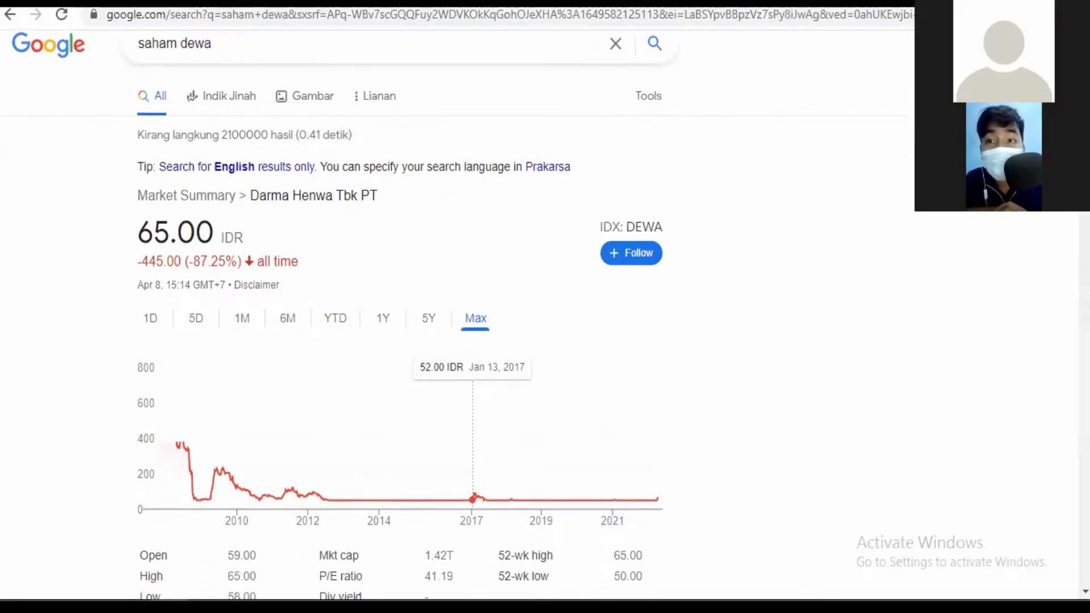
scroll(1065, 254, "down", 8)
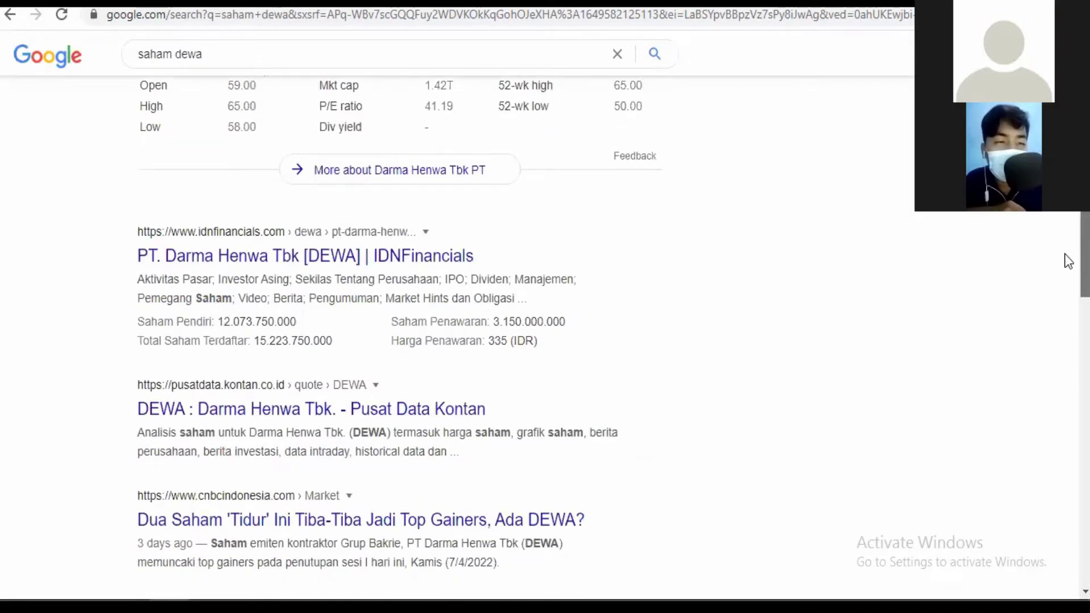
key("Home")
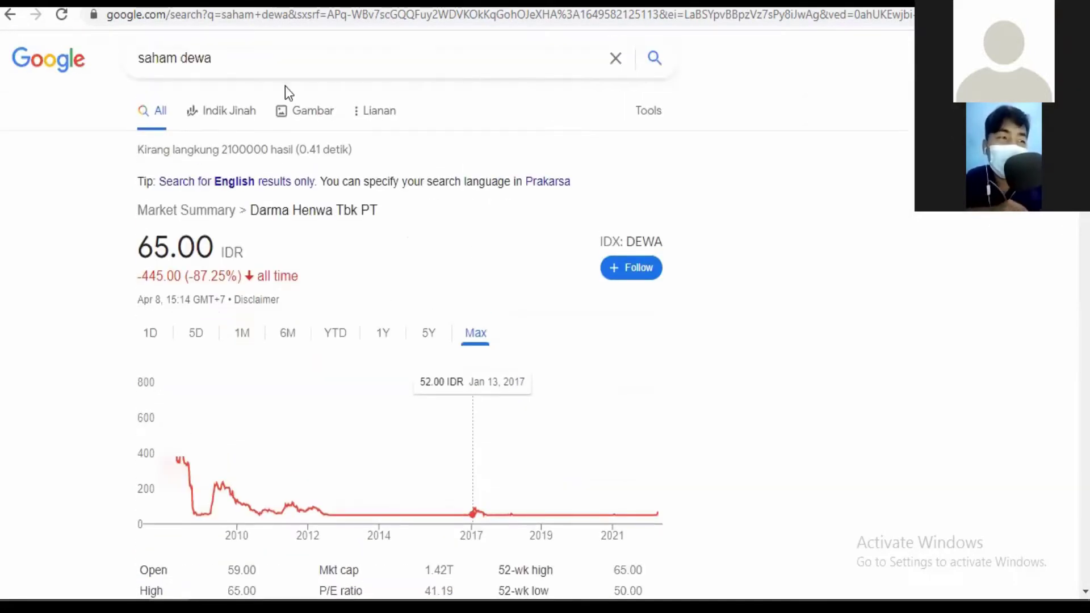
Step: Search Google for "saham dewa bergerak di bidang" and read the result describing the company's line of business
left_click(261, 58)
type("nerg")
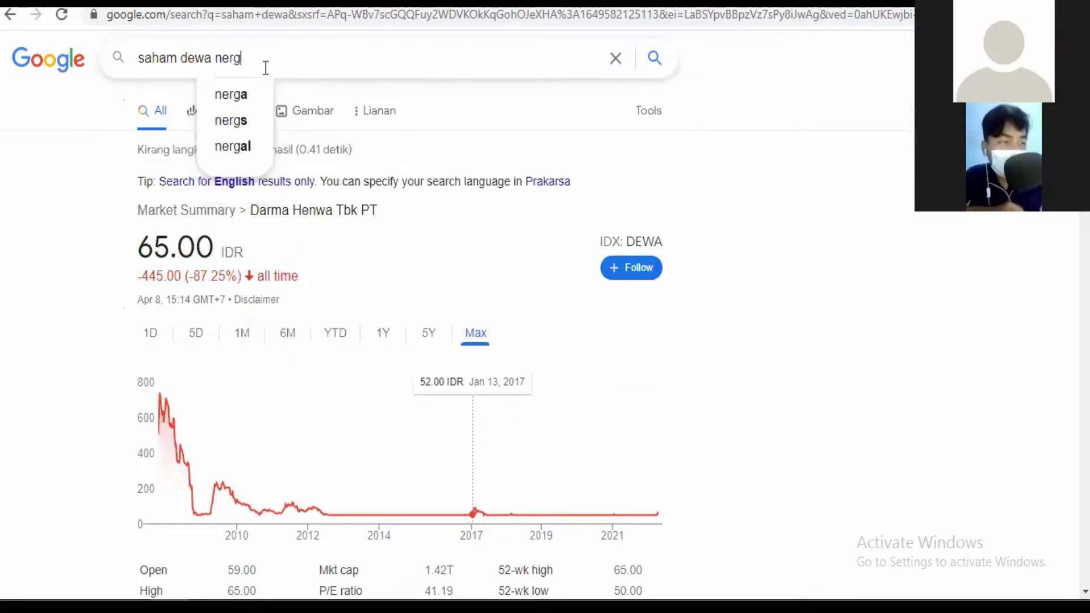
key("BackSpace")
key("BackSpace")
key("BackSpace")
key("BackSpace")
type("ber")
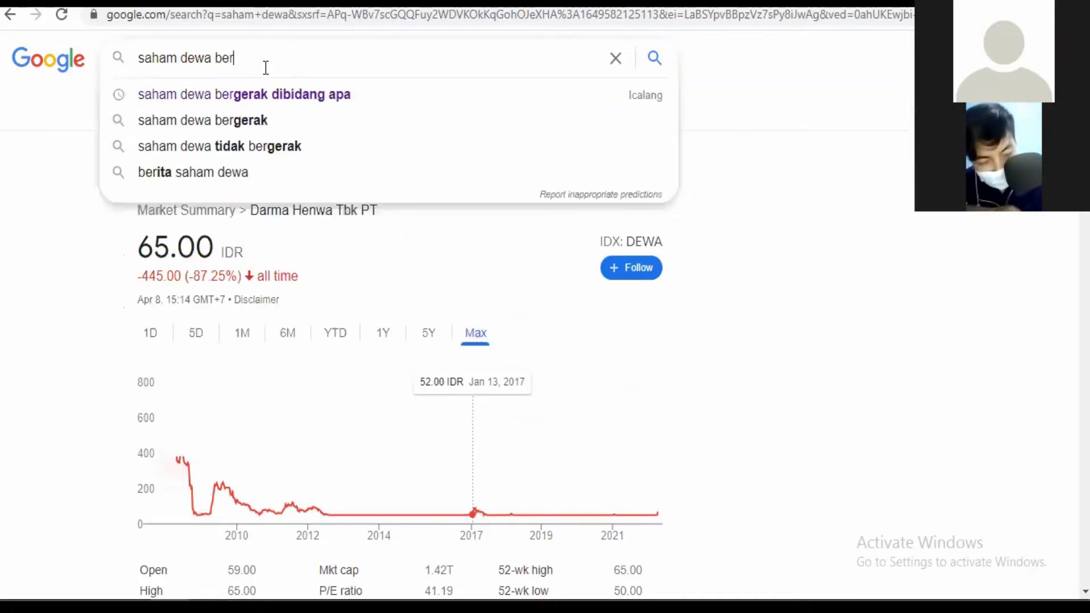
type("gerak di bidang")
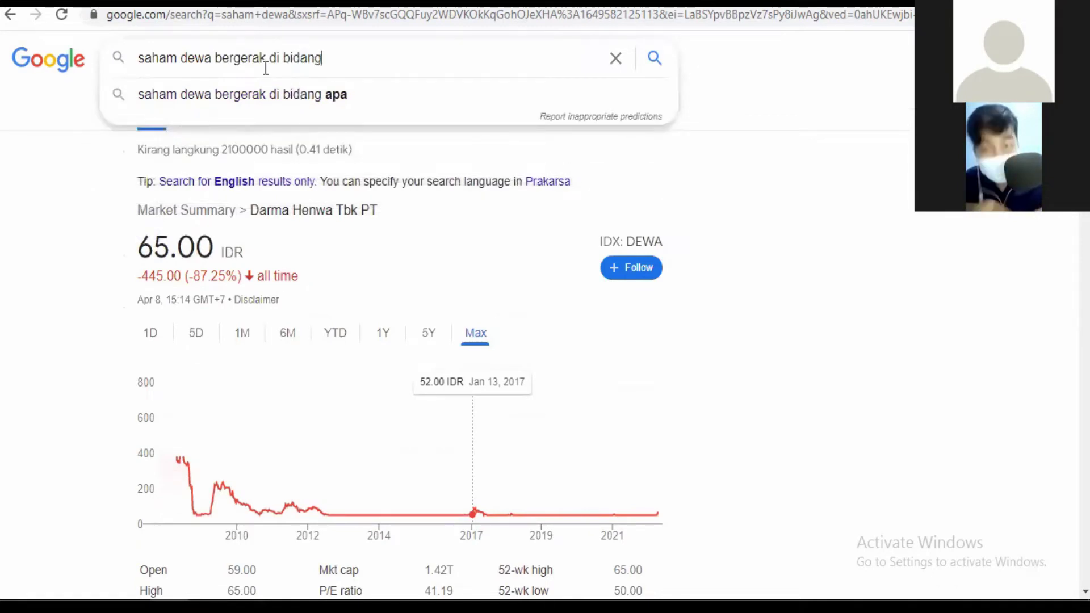
key("Return")
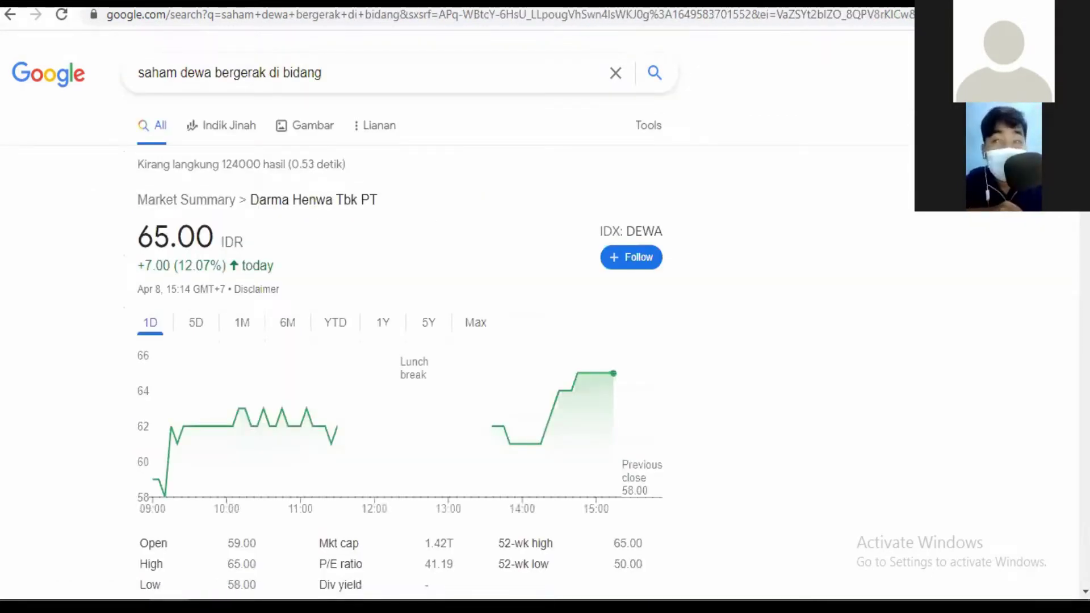
scroll(1069, 217, "down", 7)
scroll(1069, 217, "down", 2)
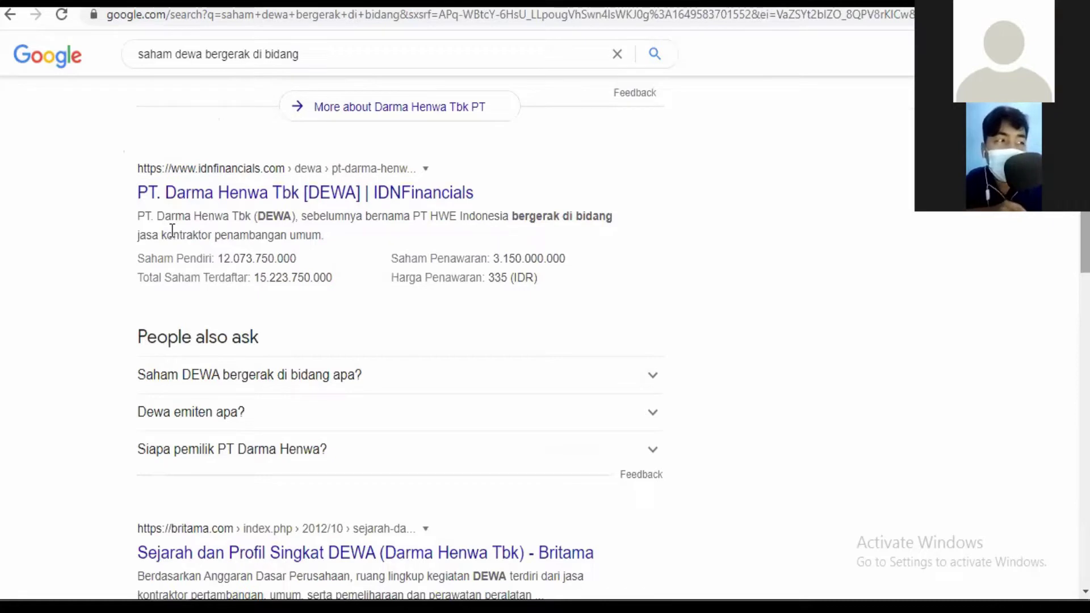
Step: Go back to the "saham dewa" results and show the stock's price chart for the maximum period
left_click(10, 15)
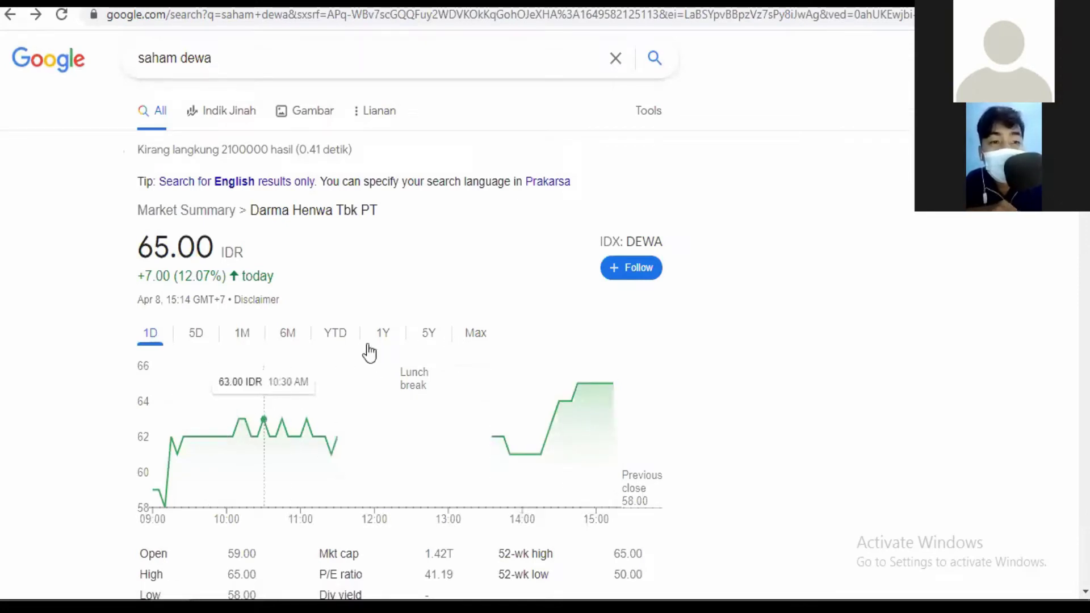
left_click(468, 336)
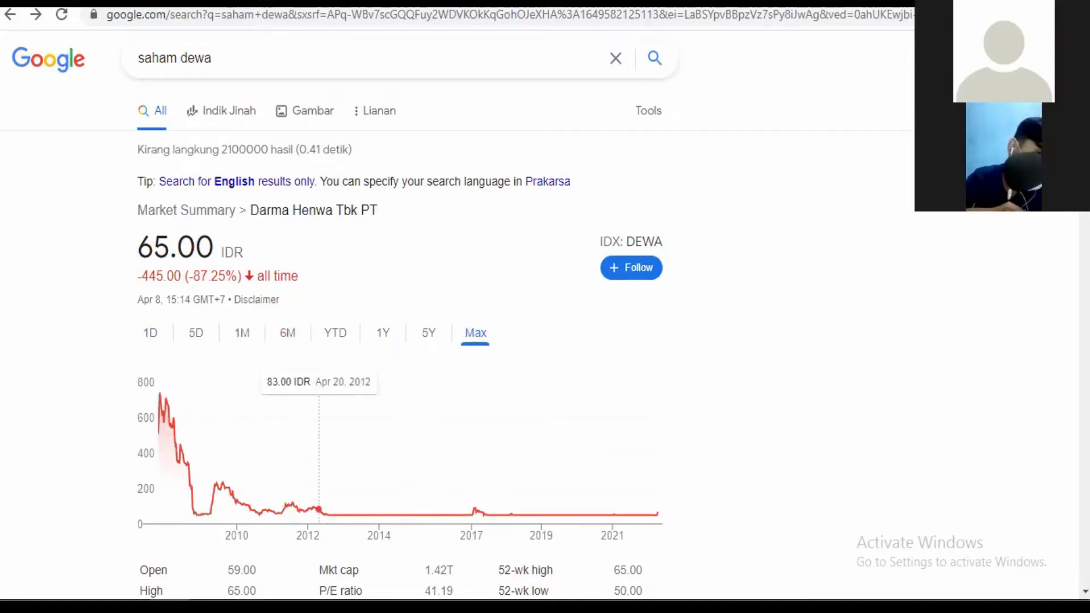
Step: Switch to the Excel workbook and examine the 2018–2021 Ekuitas values, their yearly growth formulas and the average growth formula
key("alt+Tab")
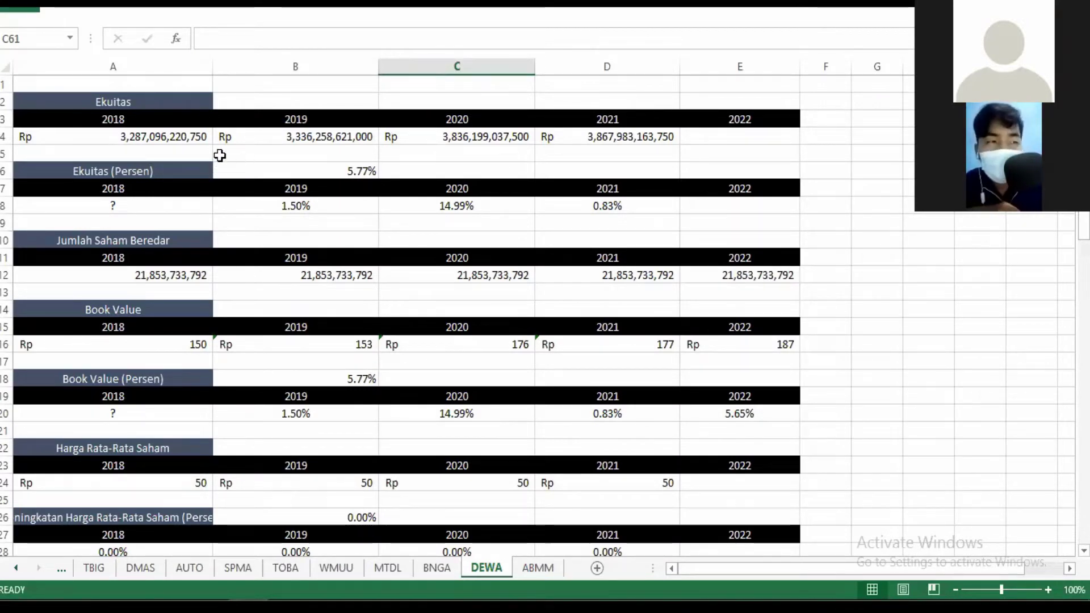
left_click(178, 140)
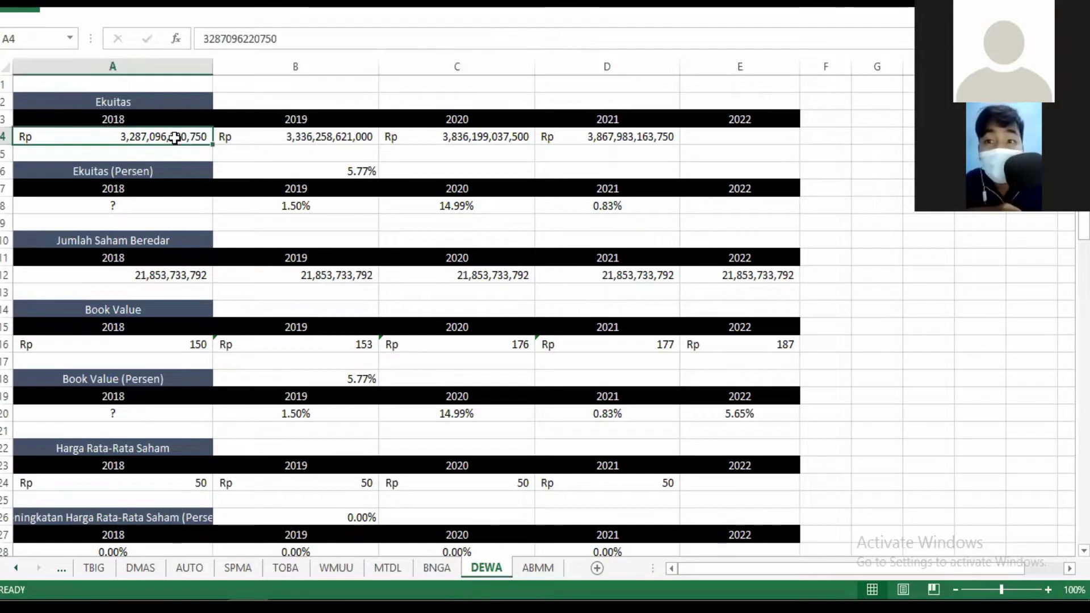
left_click(341, 137)
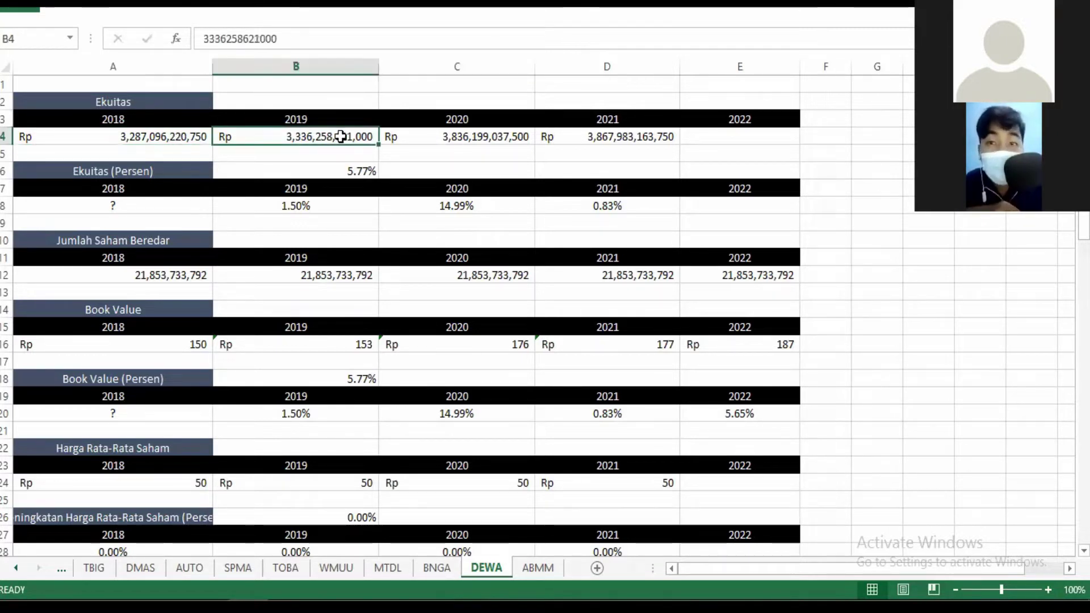
left_click(321, 206)
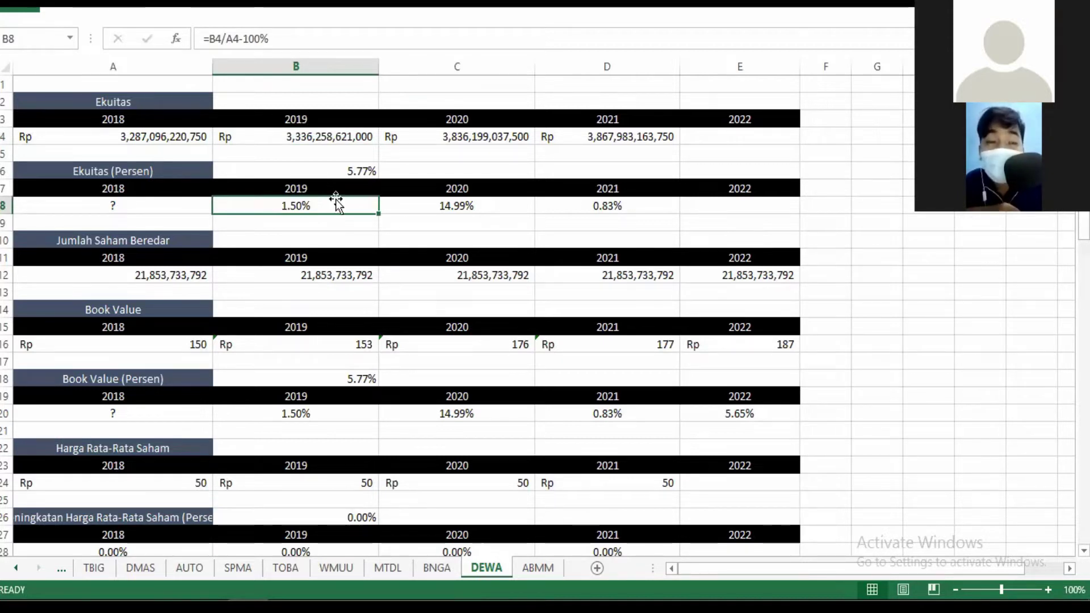
left_click(301, 135)
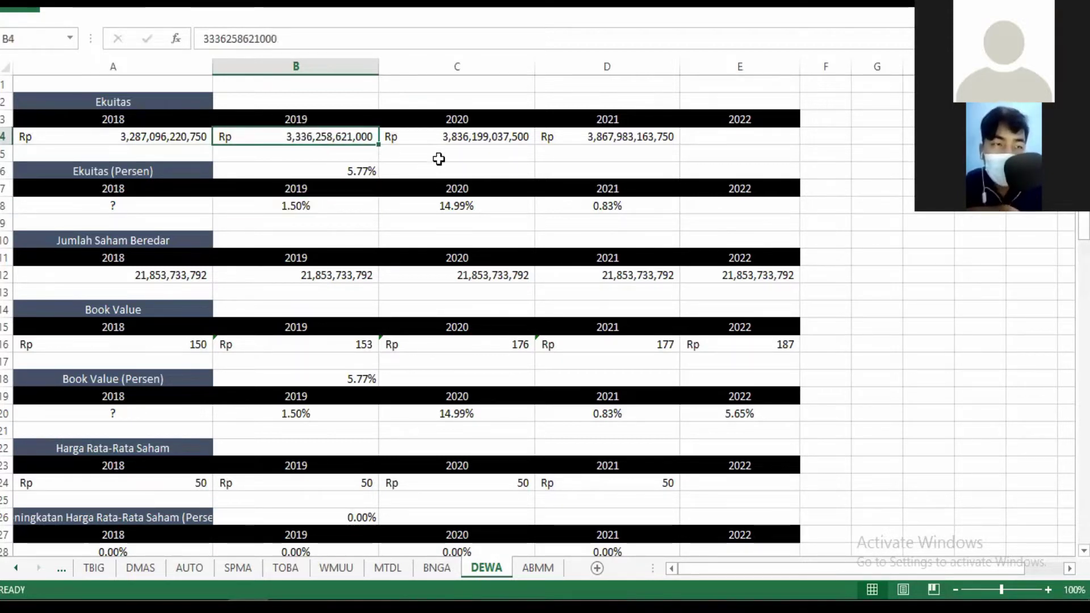
left_click(453, 138)
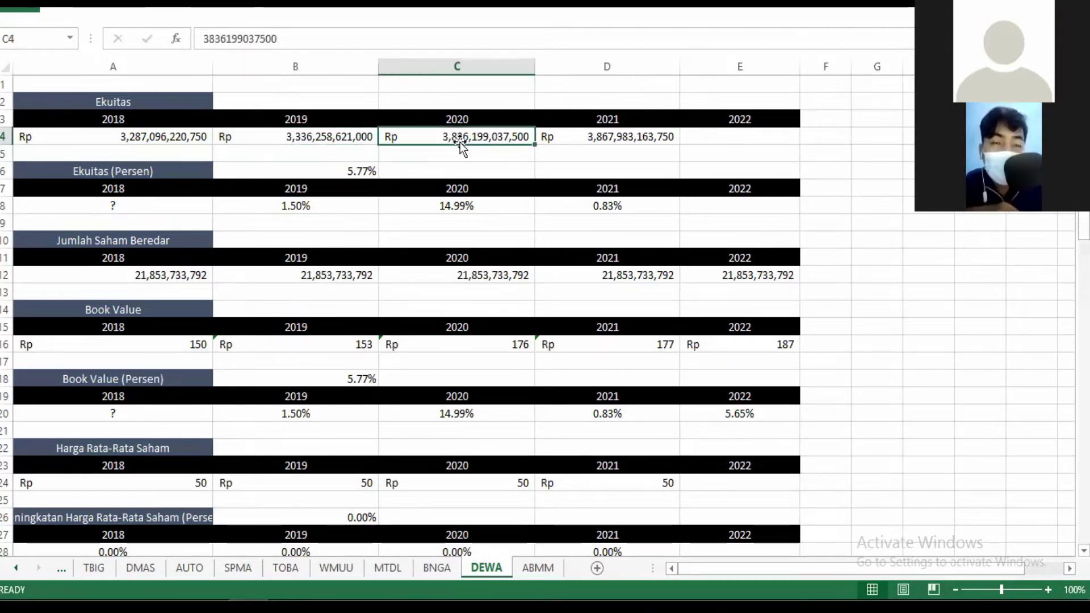
left_click(487, 209)
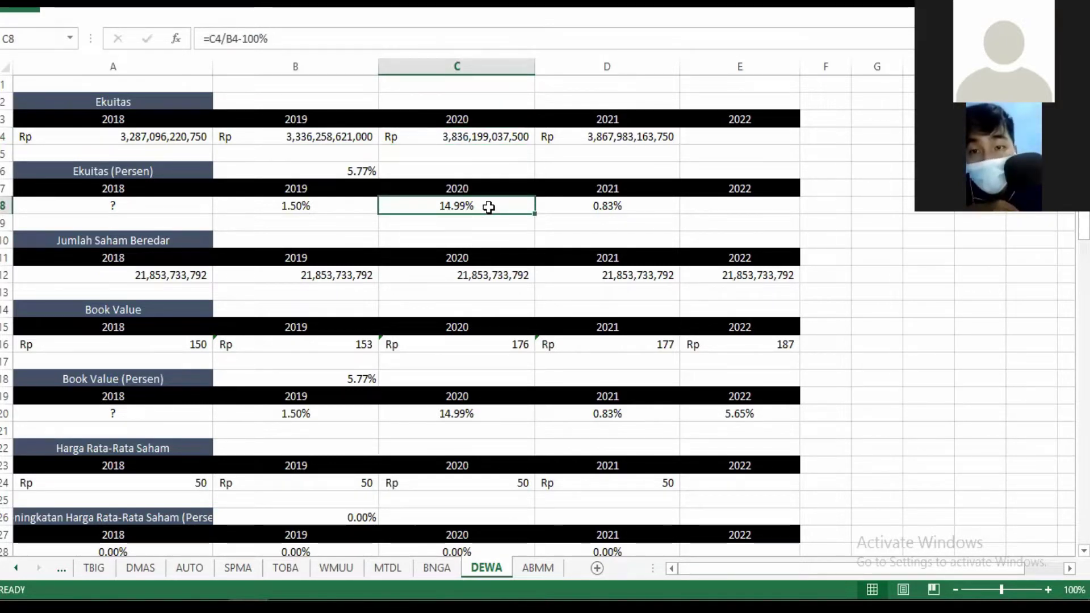
left_click(601, 138)
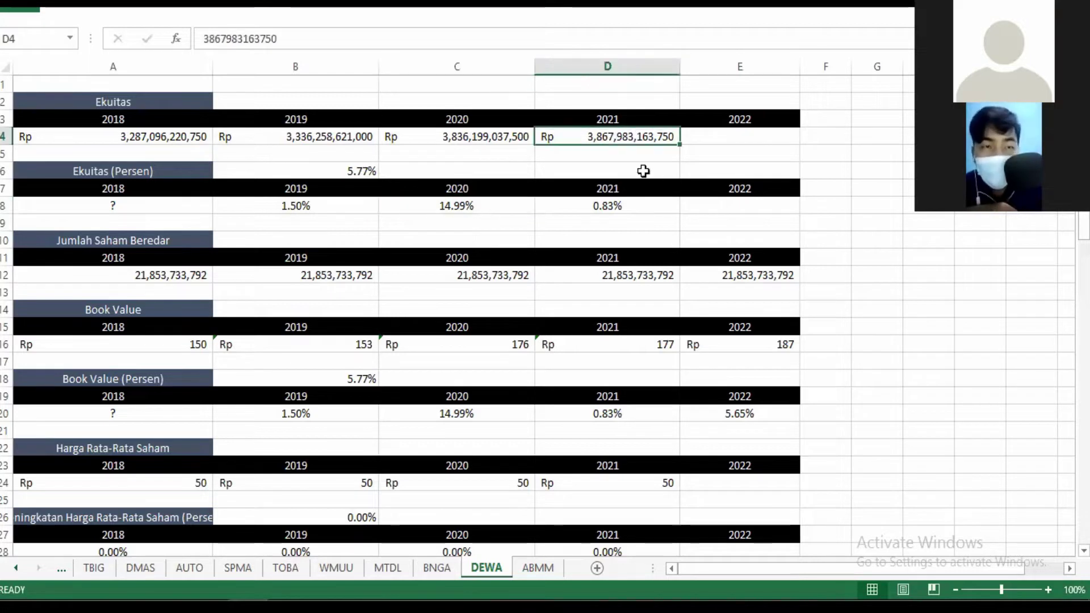
left_click(613, 216)
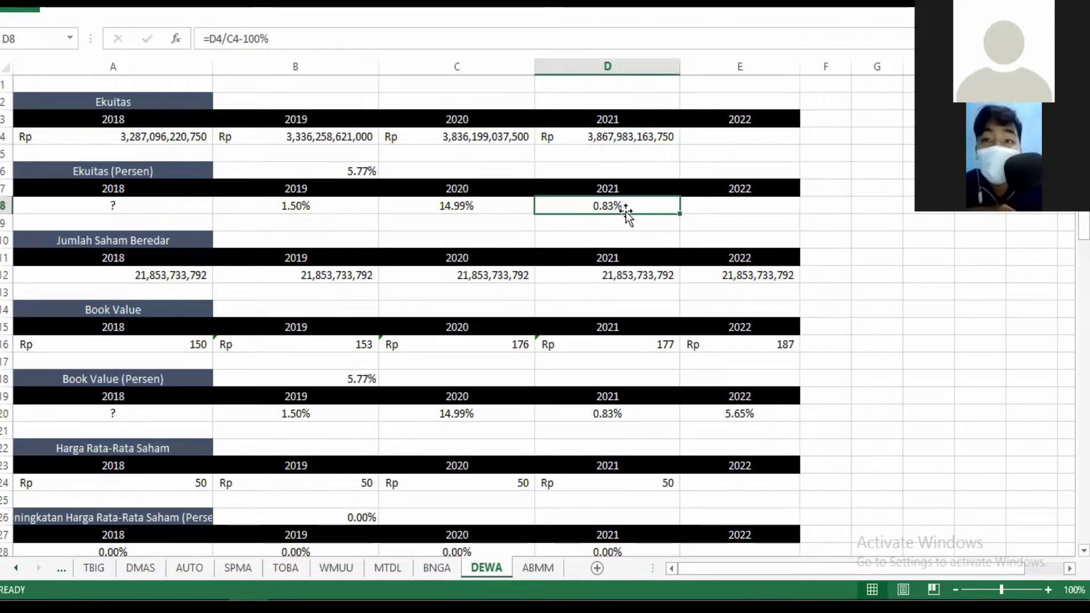
left_click(350, 173)
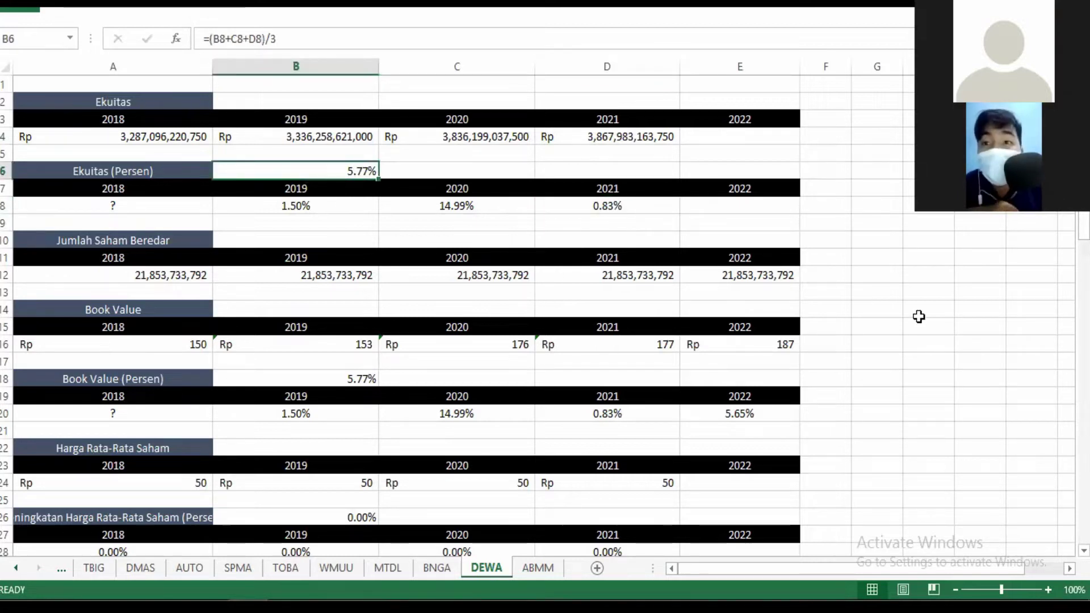
left_click_drag(1064, 222, 1065, 226)
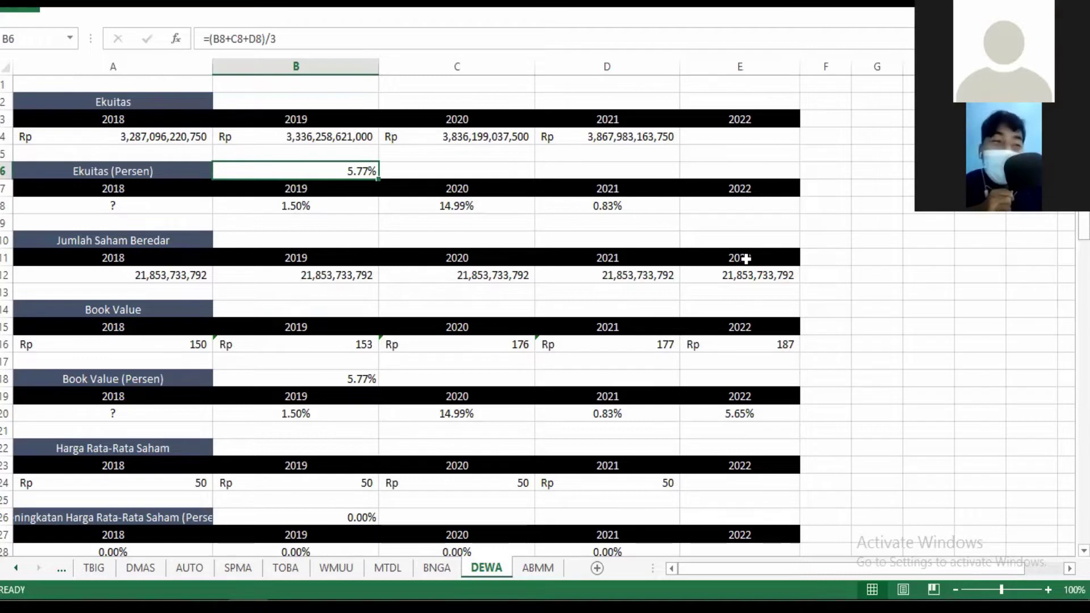
Step: Recheck the 2021 equity, the 2021 and 2020 equity growth cells and the average Ekuitas (Persen) formula
left_click(587, 142)
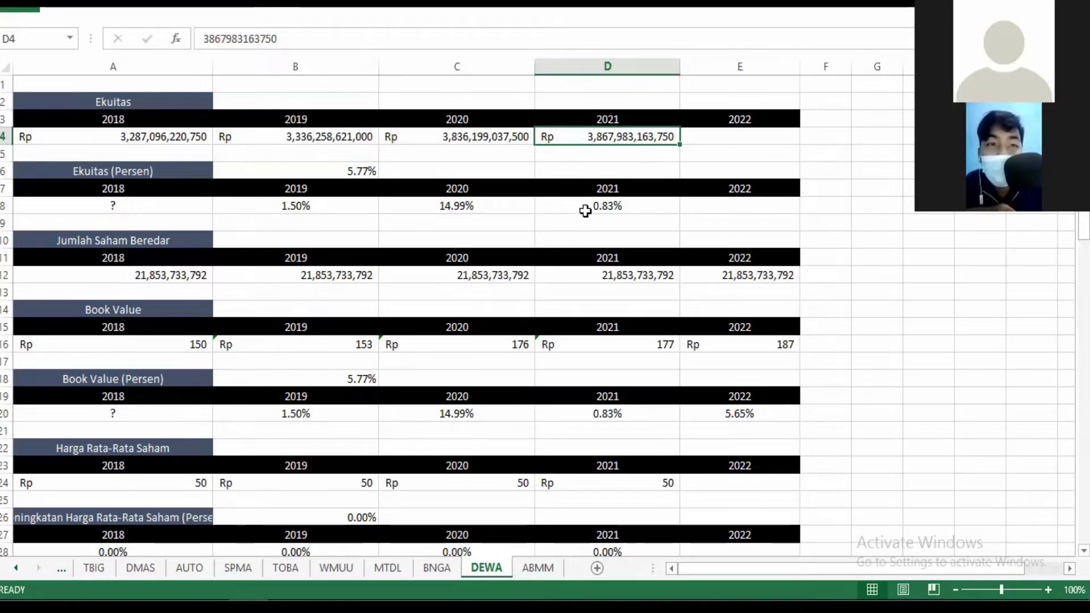
left_click(596, 207)
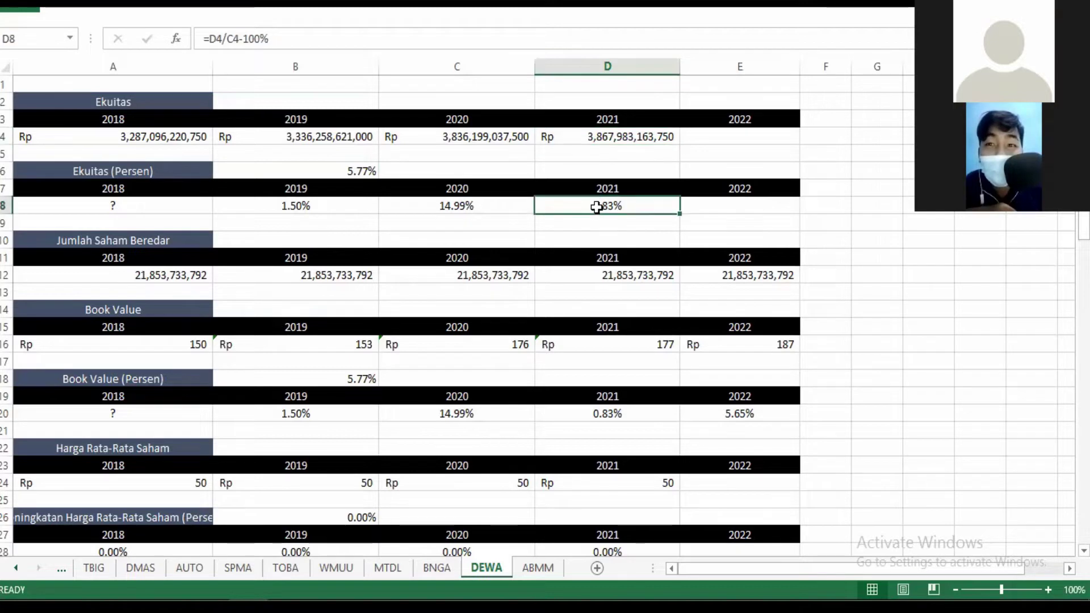
left_click(458, 206)
left_click(338, 171)
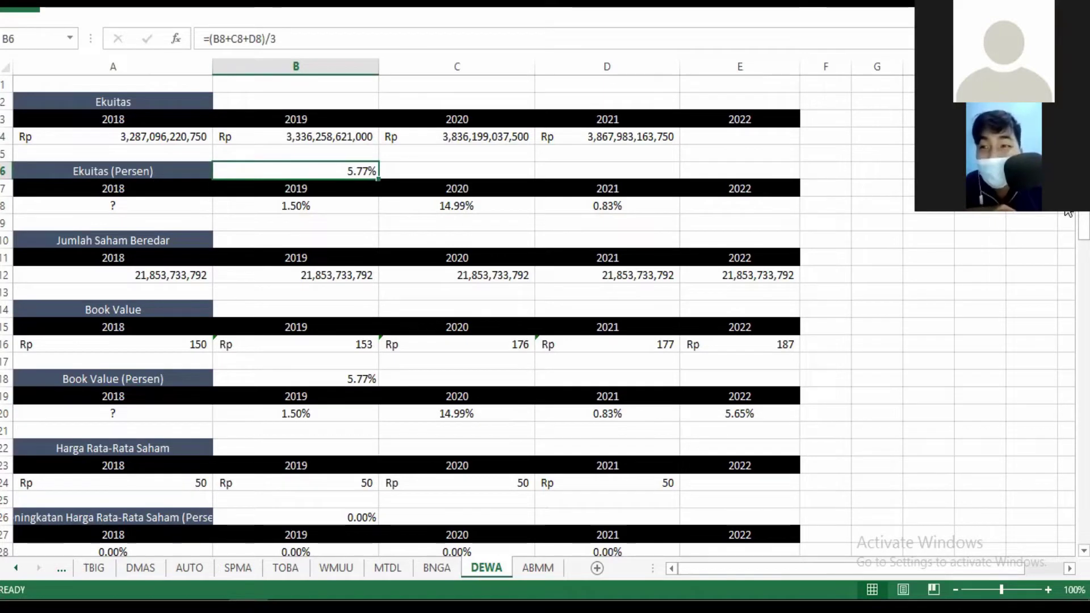
Step: Examine the 2021 number of outstanding shares in the Jumlah Saham Beredar section
scroll(1069, 221, "down", 1)
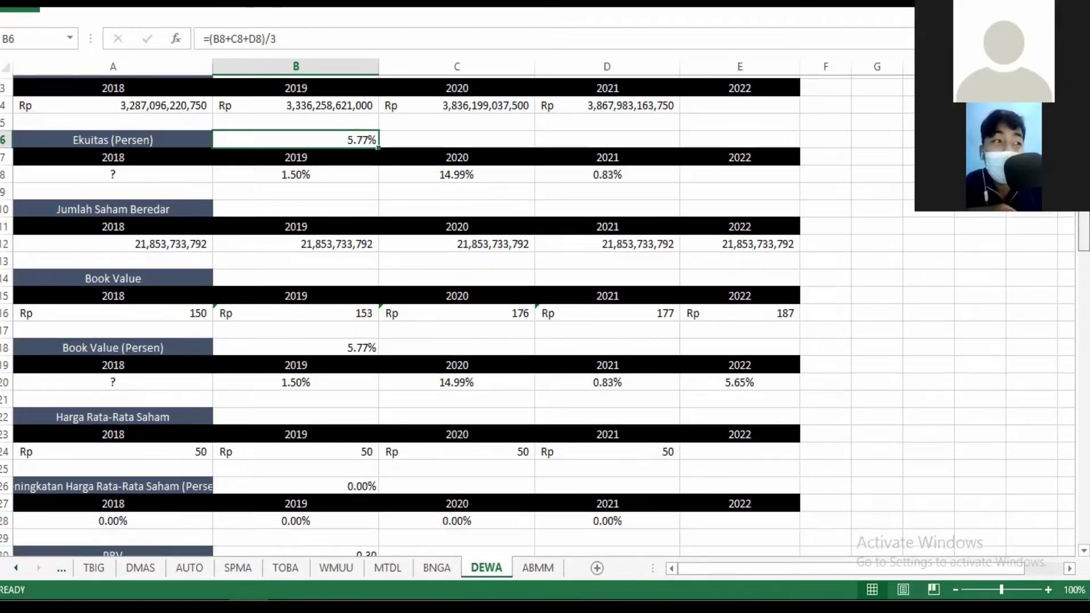
scroll(1069, 221, "down", 3)
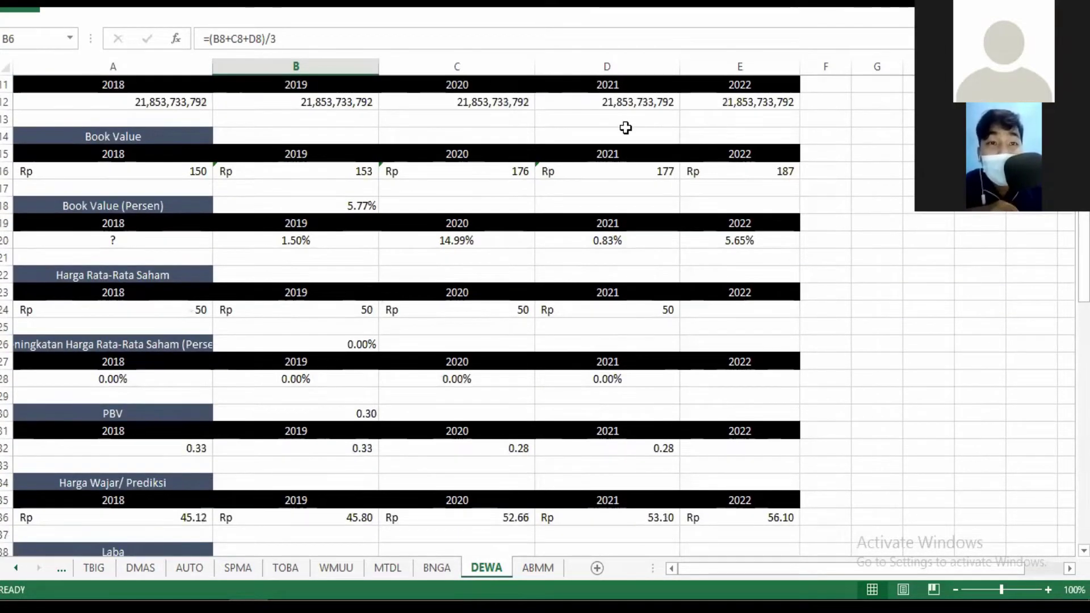
left_click(636, 106)
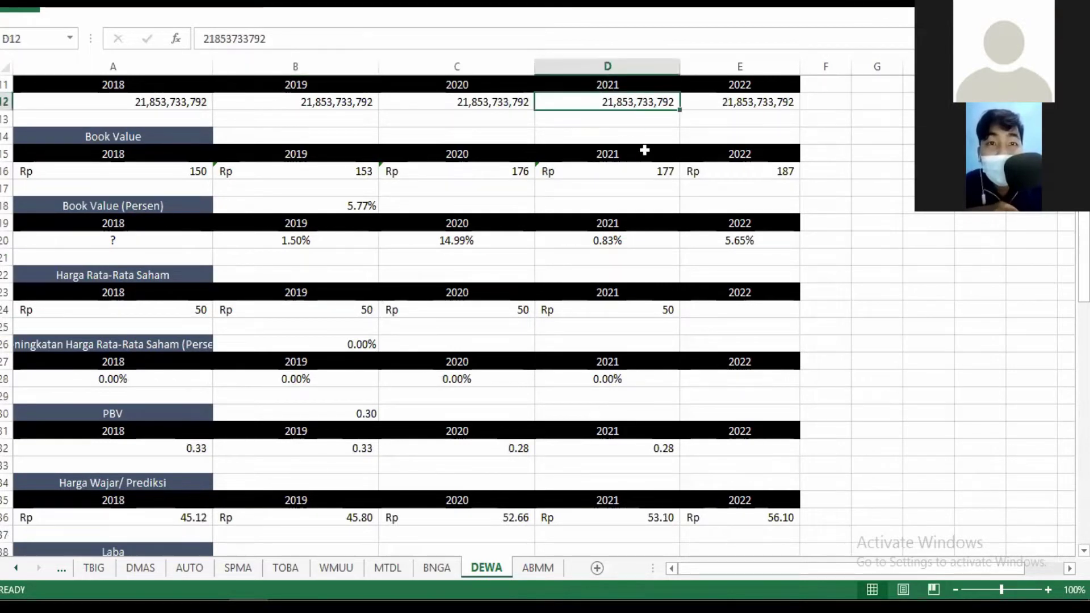
Step: Examine the Book Value cells for each year from 2018 to 2022, including how they are calculated
left_click(144, 175)
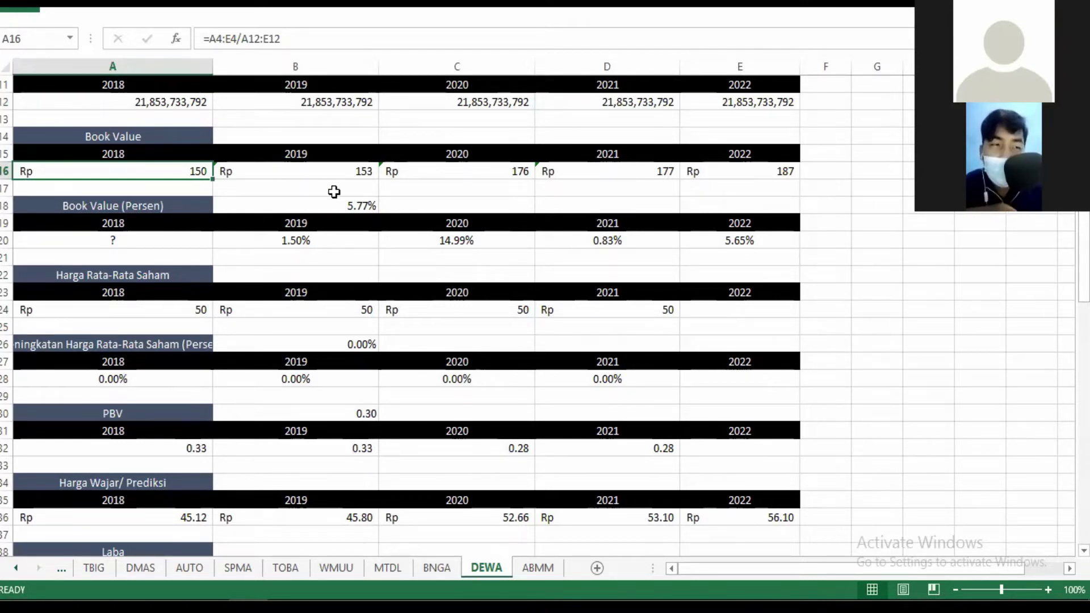
left_click(331, 172)
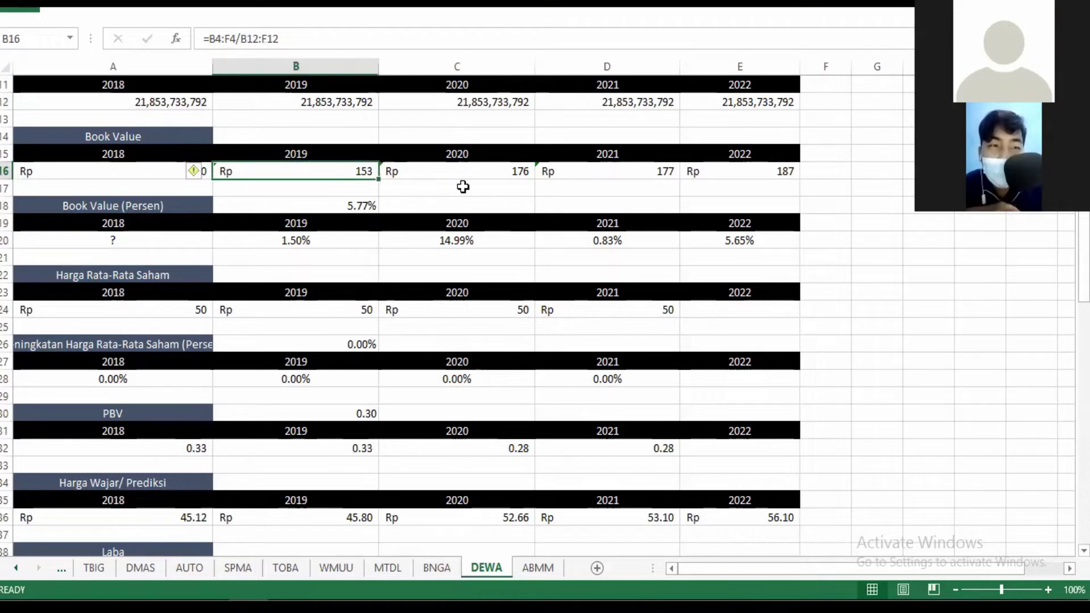
left_click(496, 176)
left_click(633, 178)
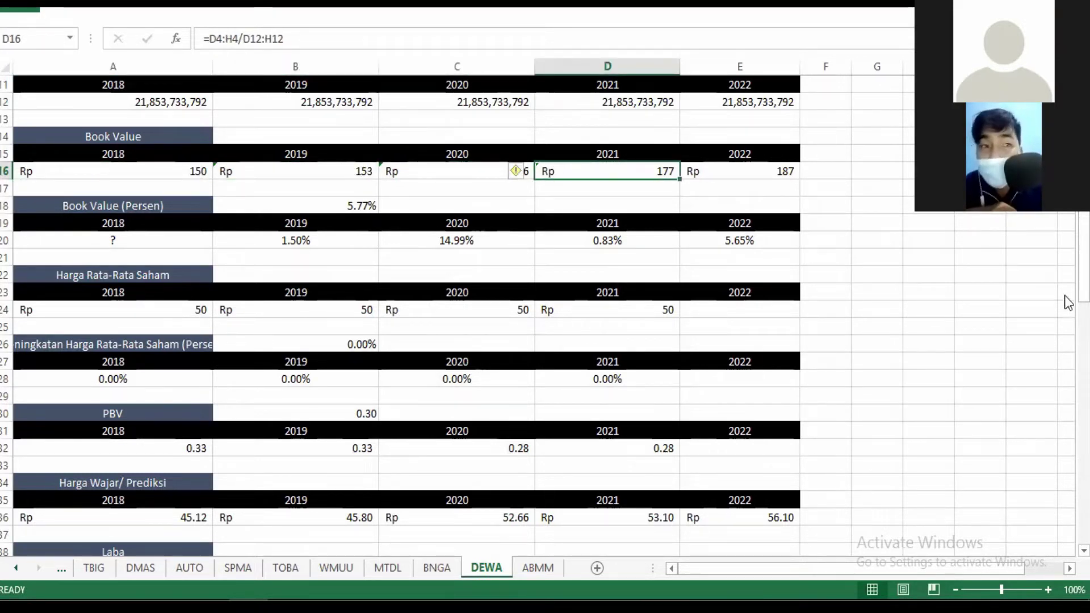
scroll(1068, 303, "down", 1)
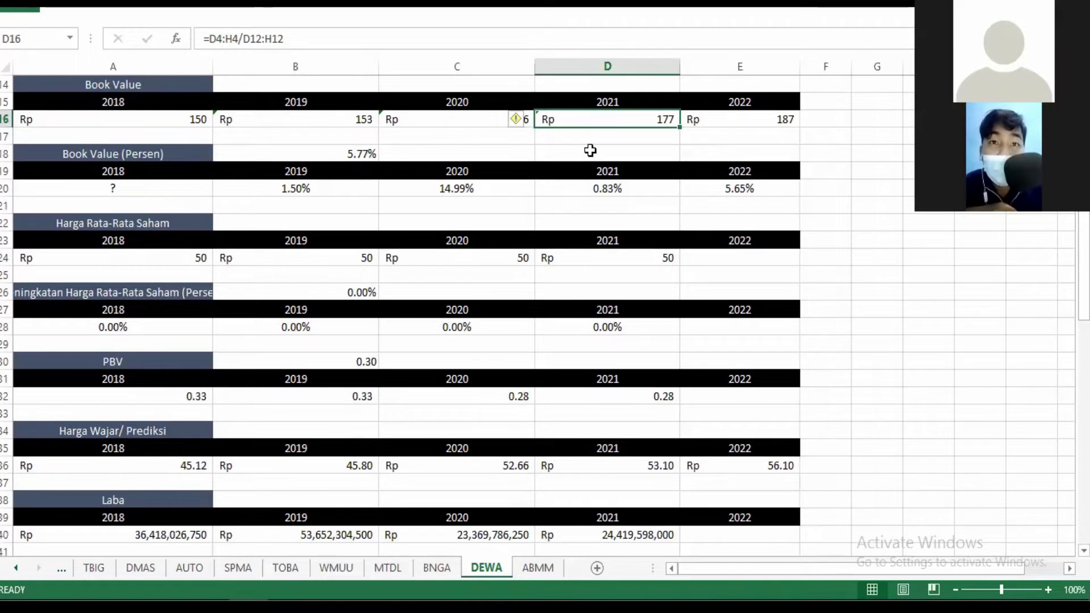
left_click(761, 120)
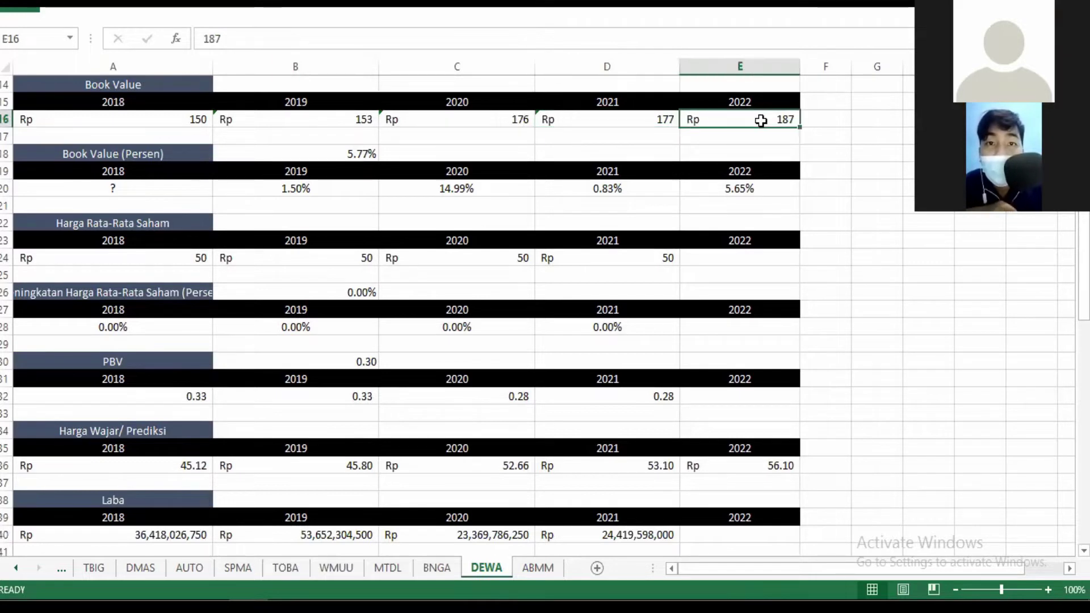
Step: Compare the 2021 and 2022 Book Value cells and check the average Book Value (Persen) formula
left_click(659, 121)
left_click(350, 149)
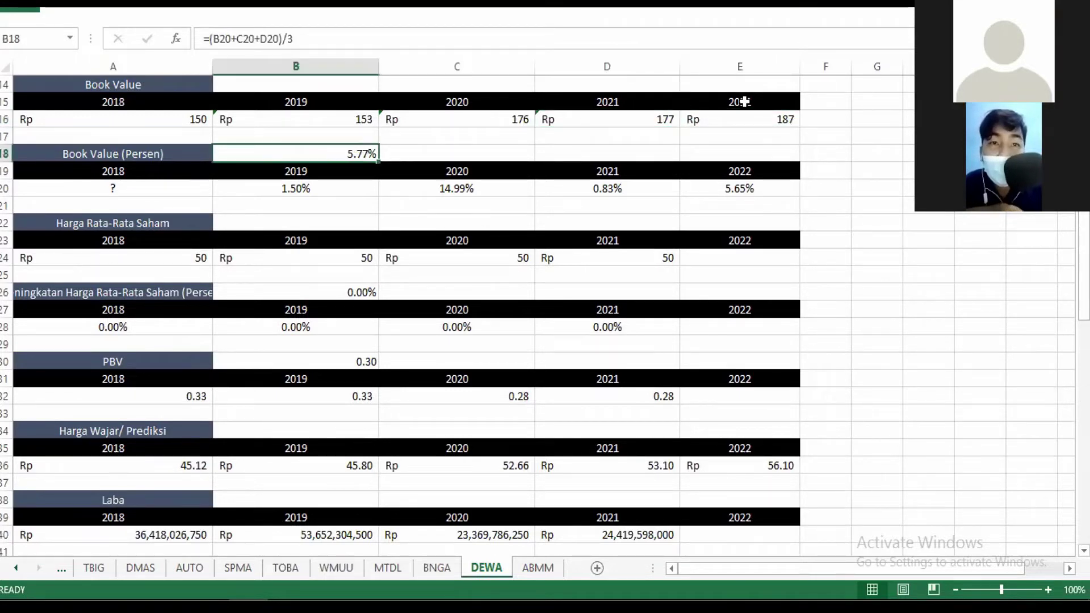
left_click(759, 126)
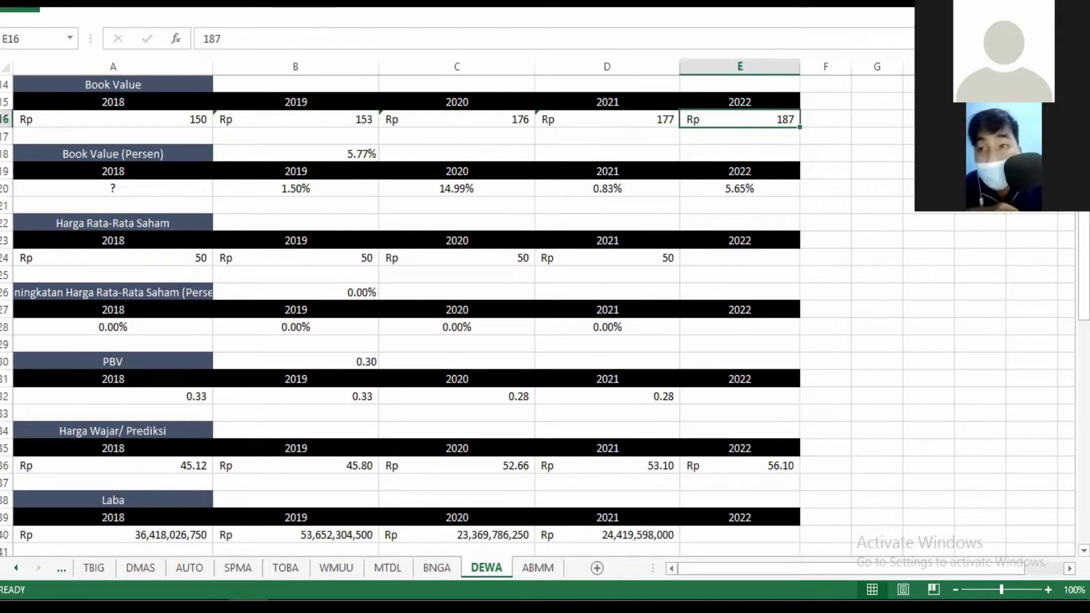
Step: Examine the Harga Rata-Rata Saham values for 2018 and 2021
left_click_drag(1065, 299, 1065, 308)
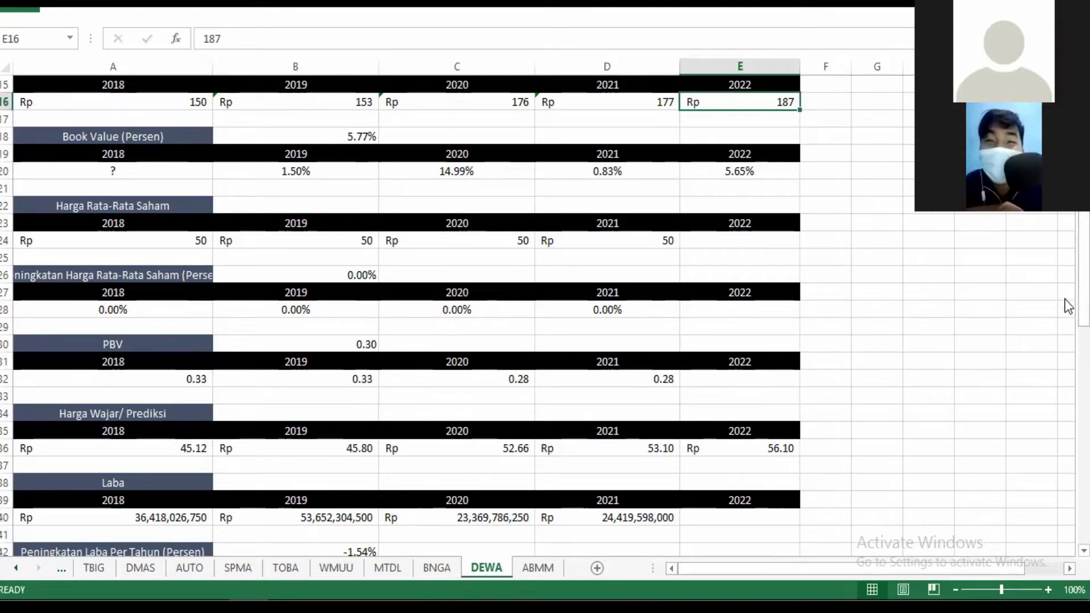
left_click_drag(1064, 298, 1064, 343)
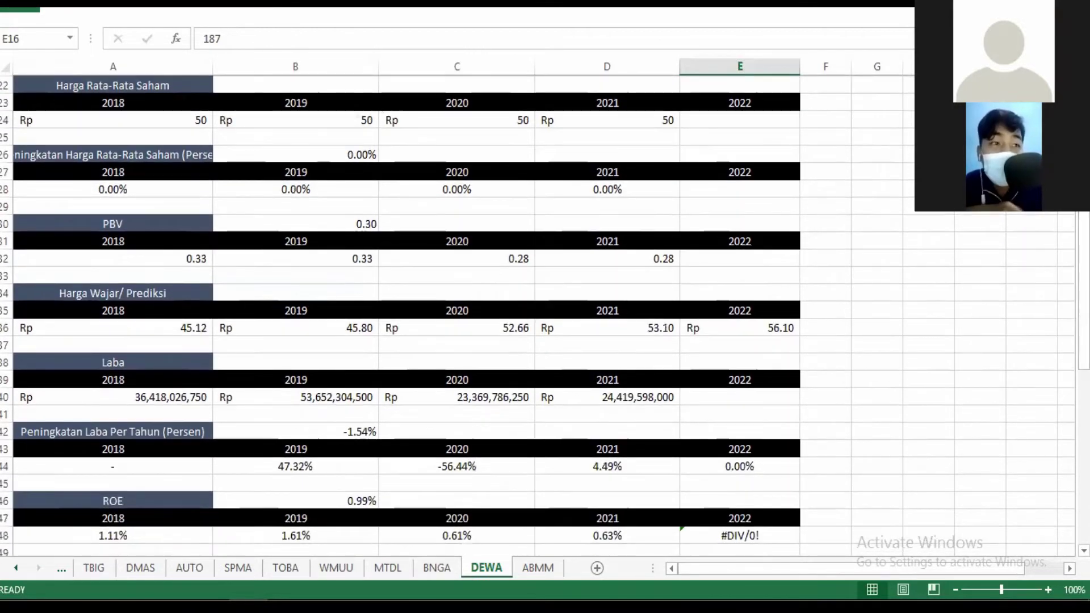
left_click(165, 121)
left_click(631, 118)
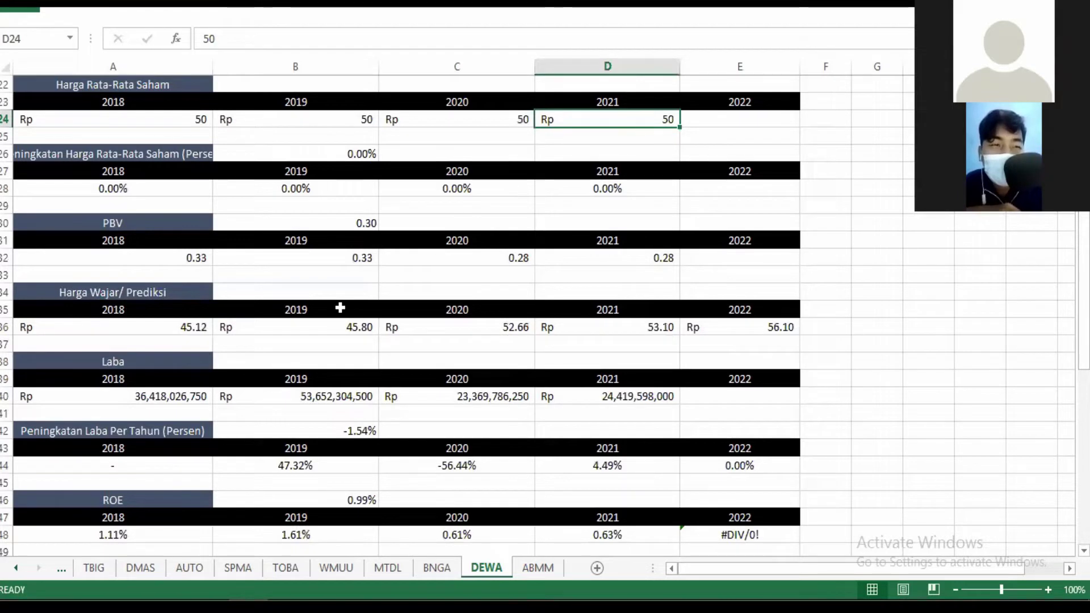
Step: Examine the PBV cells for each year from 2018 to 2021, including the formulas behind them
left_click(163, 259)
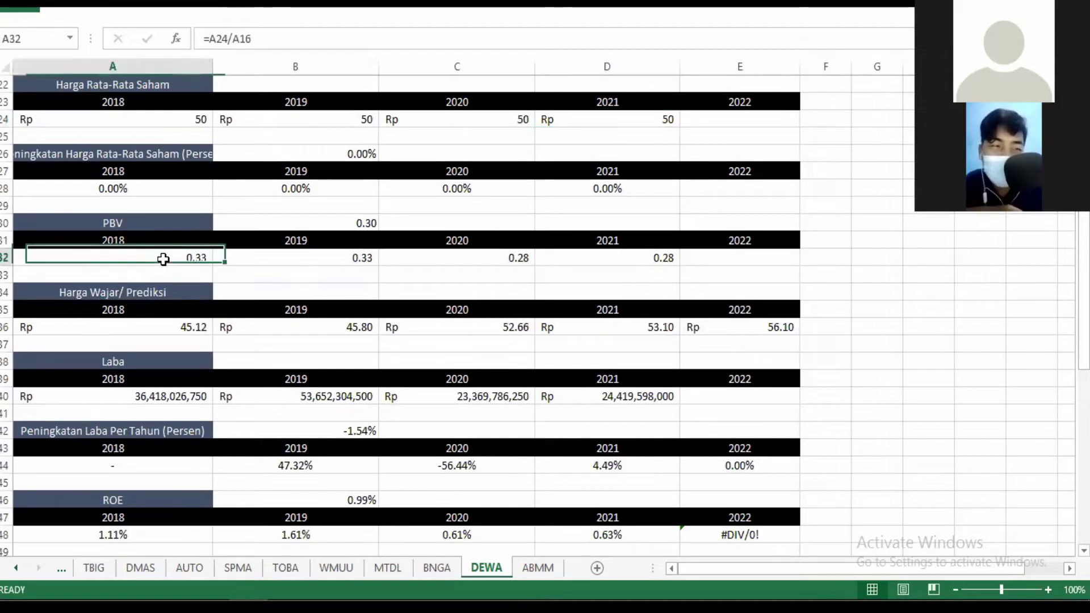
left_click(359, 262)
left_click(490, 257)
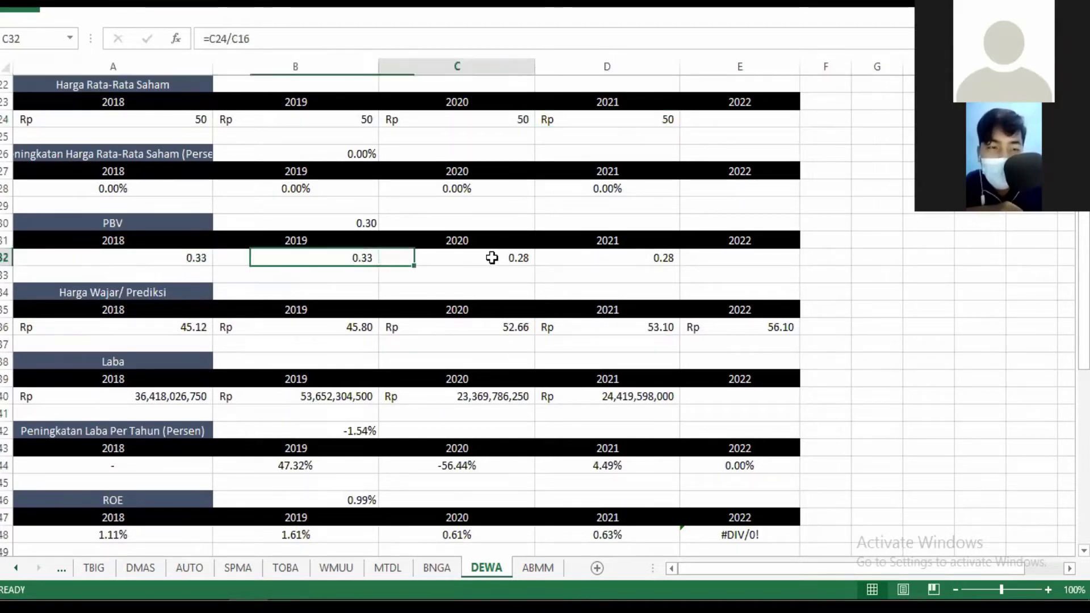
left_click(602, 260)
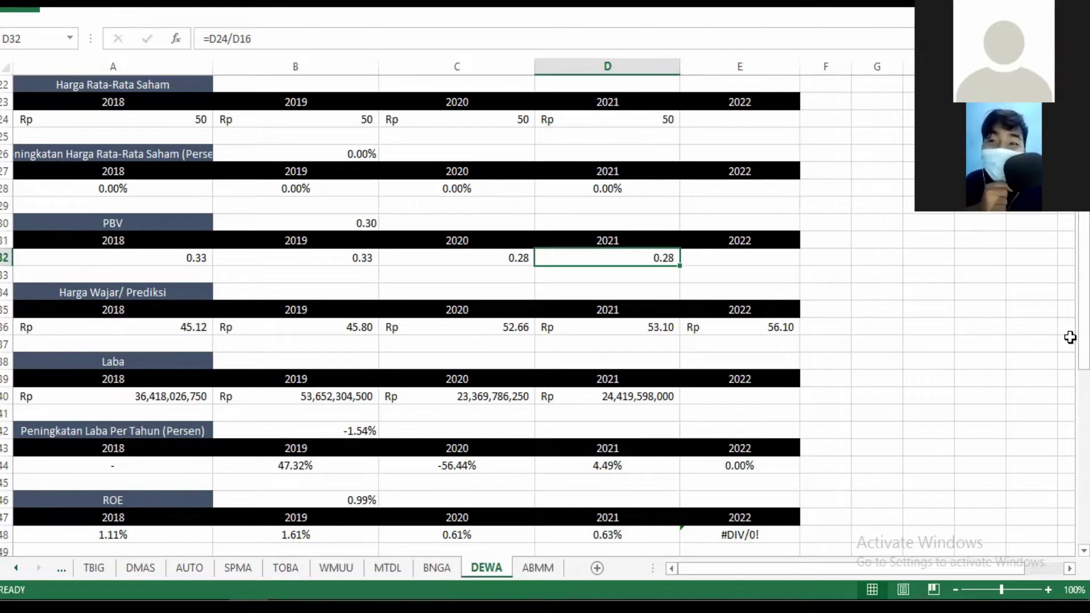
left_click(167, 256)
left_click(362, 259)
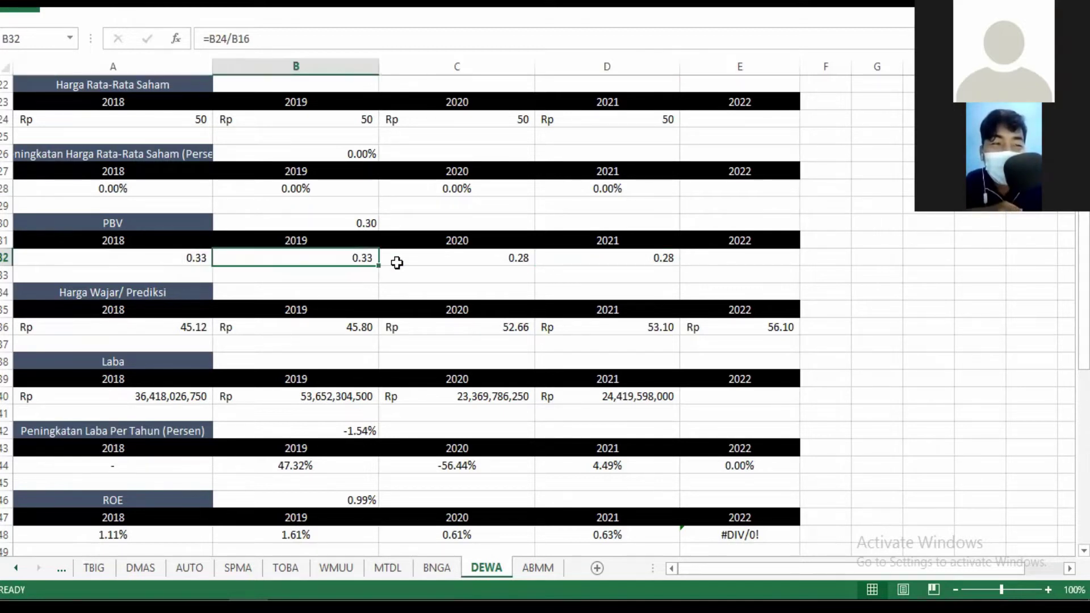
left_click(489, 259)
left_click(596, 253)
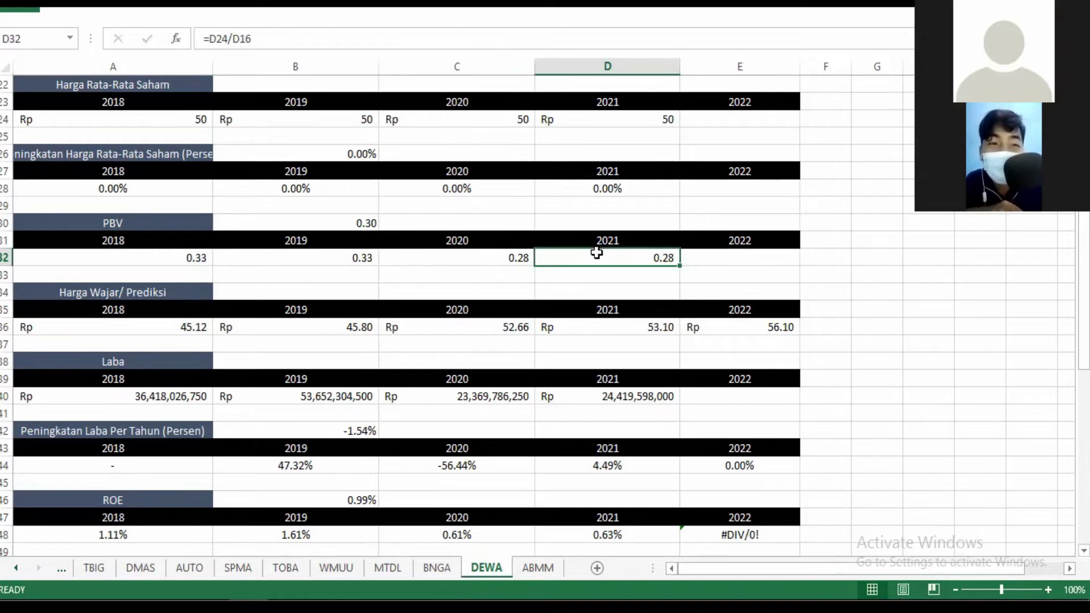
left_click(451, 253)
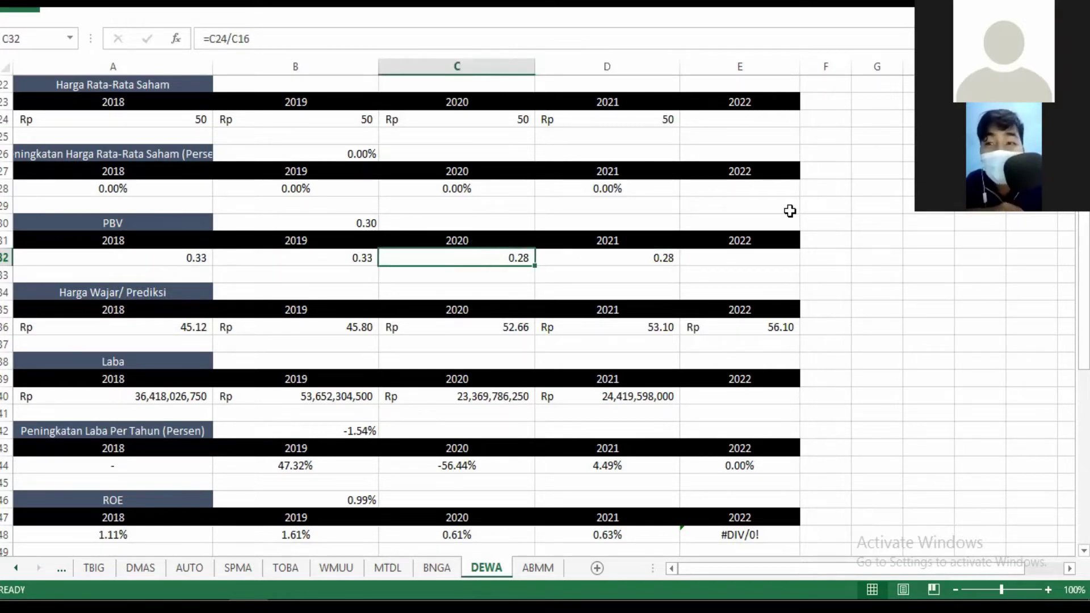
Step: Recheck the 2020 and 2022 Book Value cells above the PBV section
left_click_drag(1083, 232, 1083, 217)
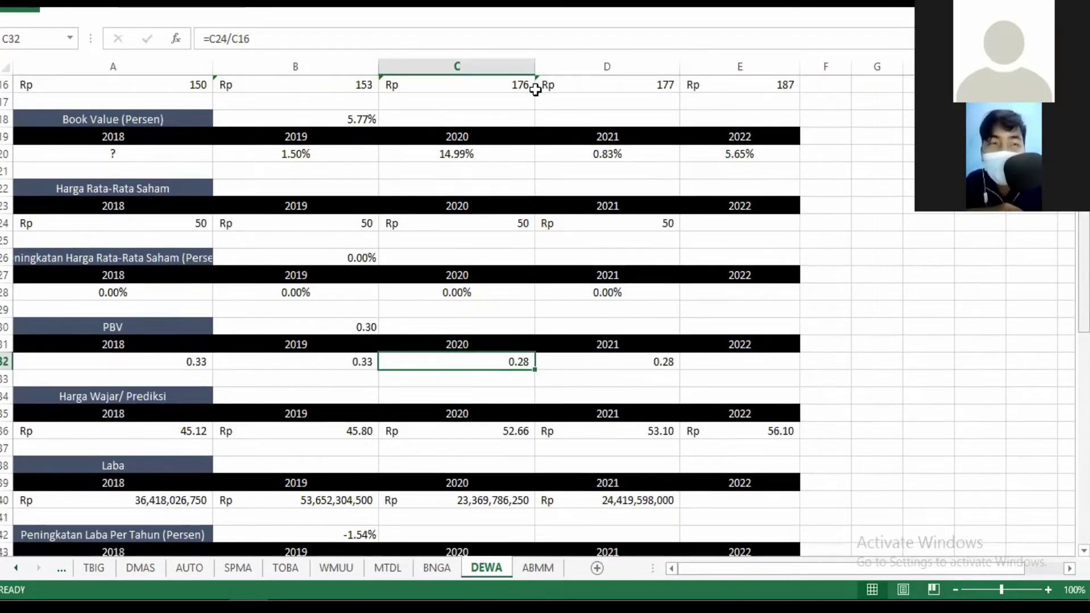
left_click(502, 89)
left_click(771, 83)
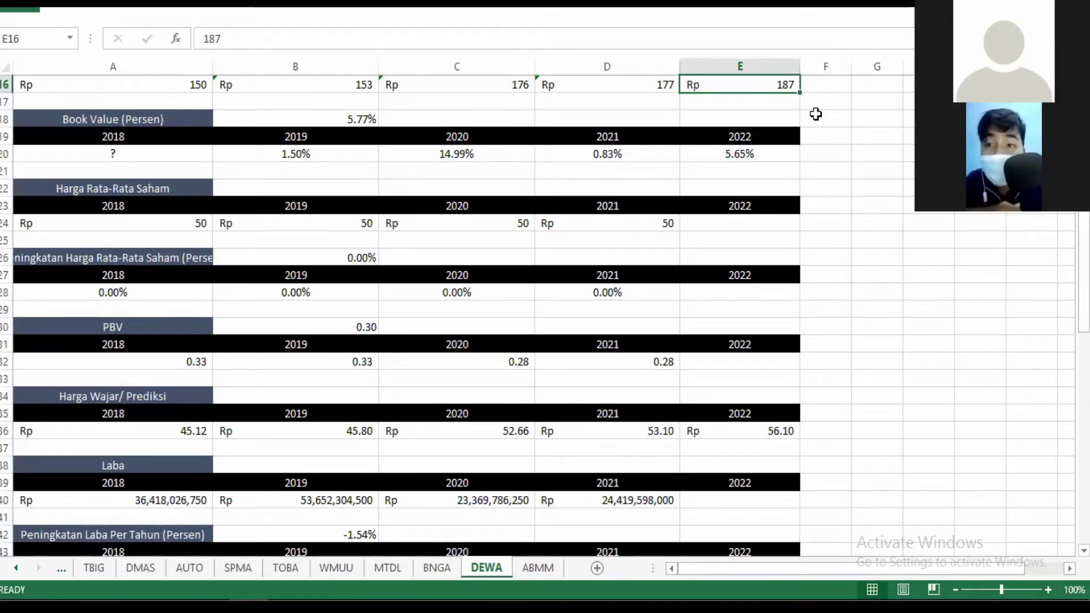
Step: Examine the 2022 Harga Wajar/ Prediksi cell and how it is calculated
left_click_drag(1065, 312, 1065, 423)
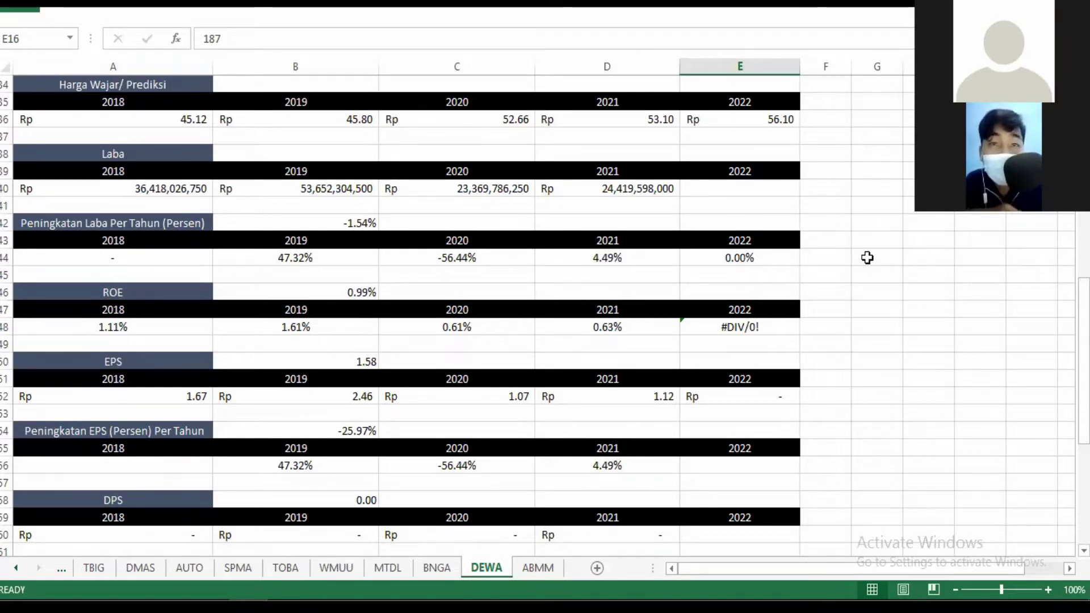
left_click_drag(1064, 323, 1065, 294)
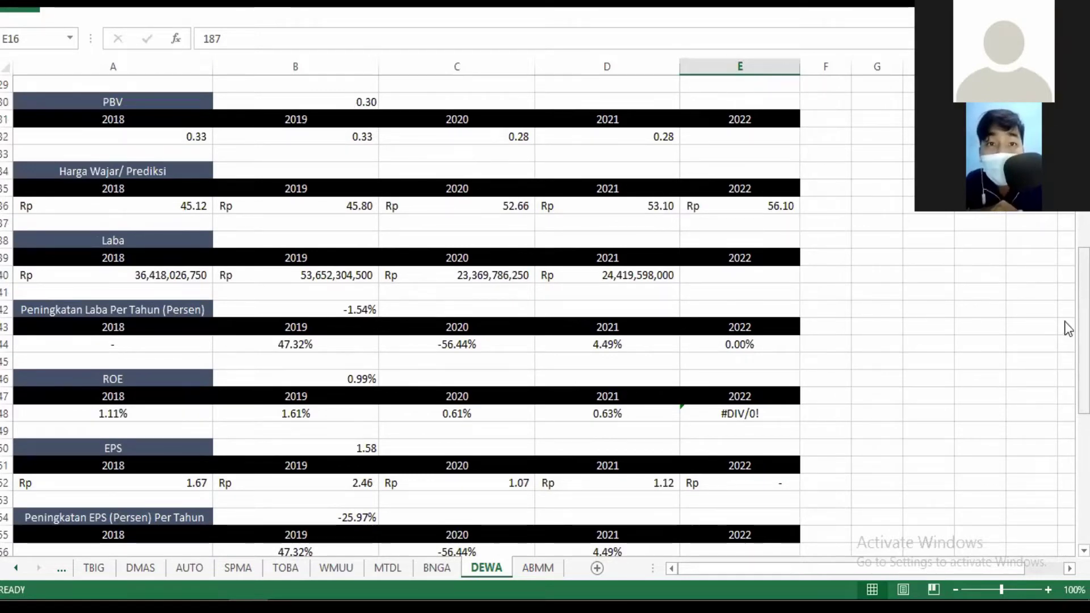
scroll(1064, 321, "down", 2)
left_click(736, 123)
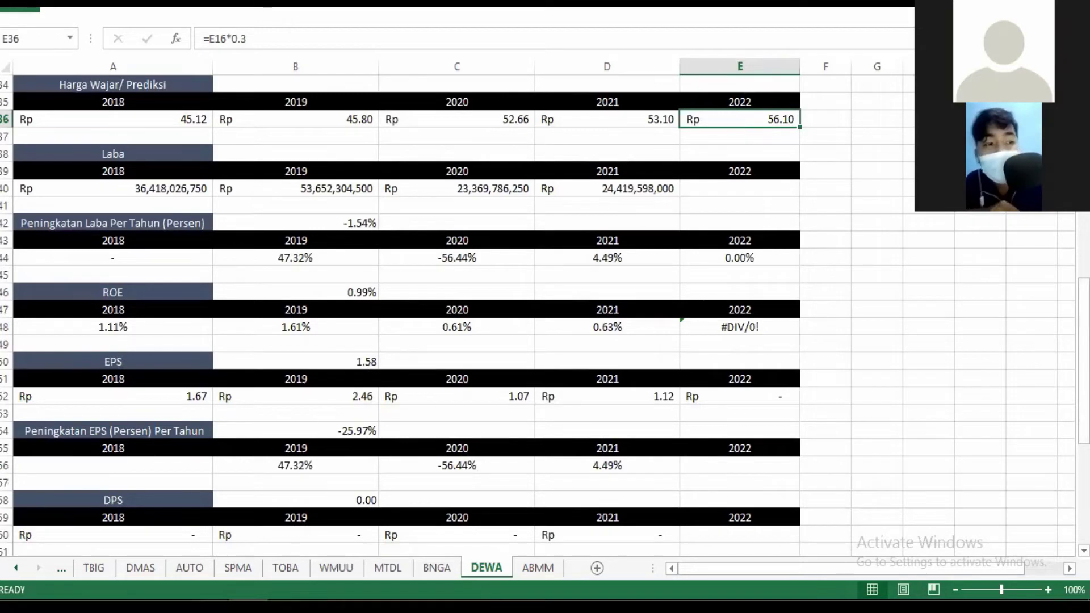
Step: Switch to Google in the browser and replace the "saham dewa" query with "65/" to begin a division by the current share price
key("alt+Tab")
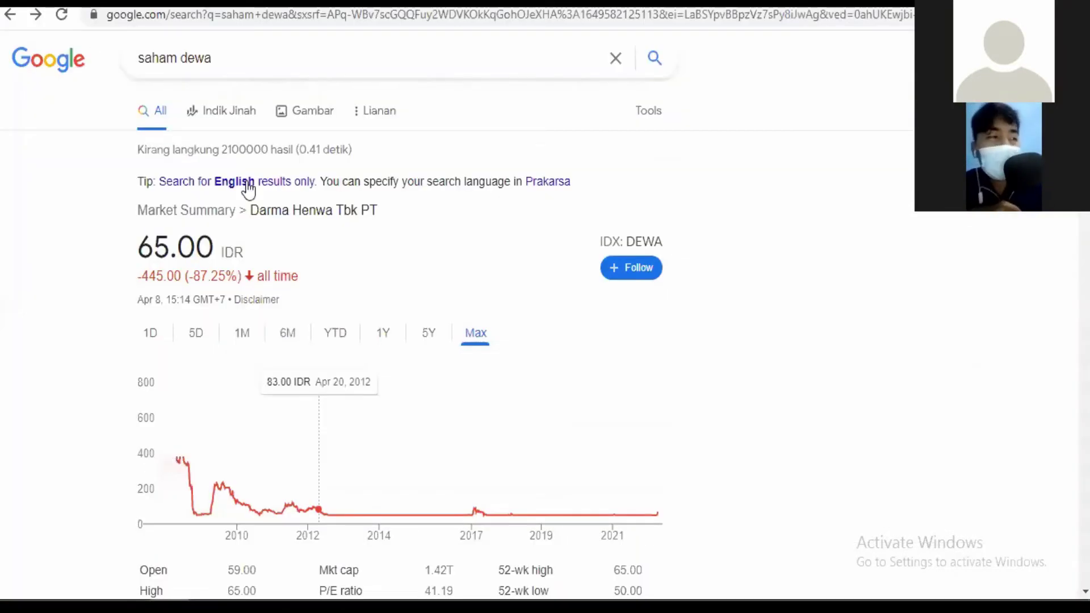
left_click(248, 67)
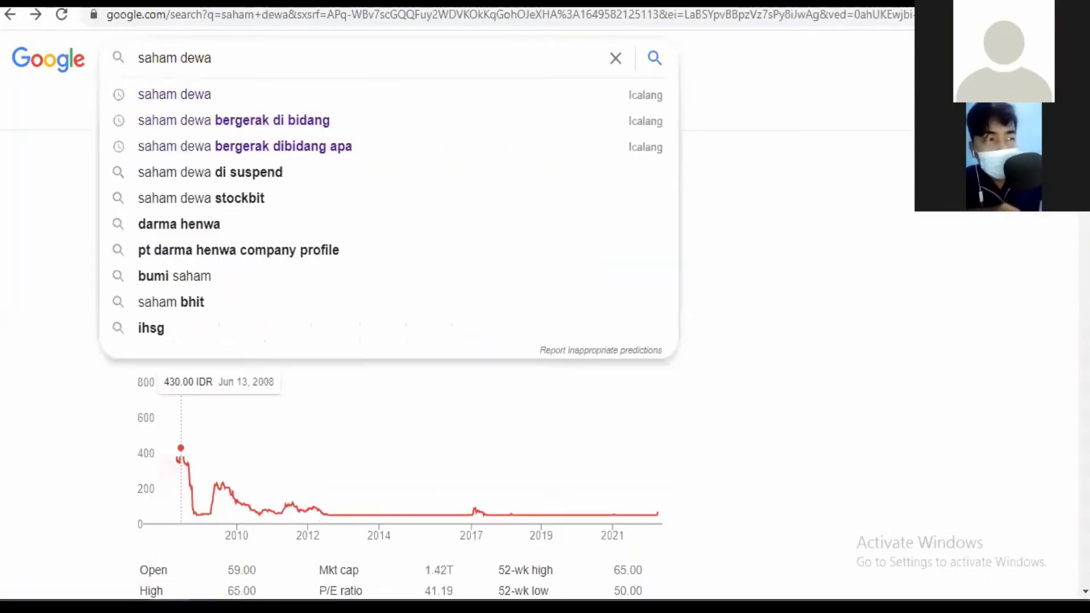
type("65/")
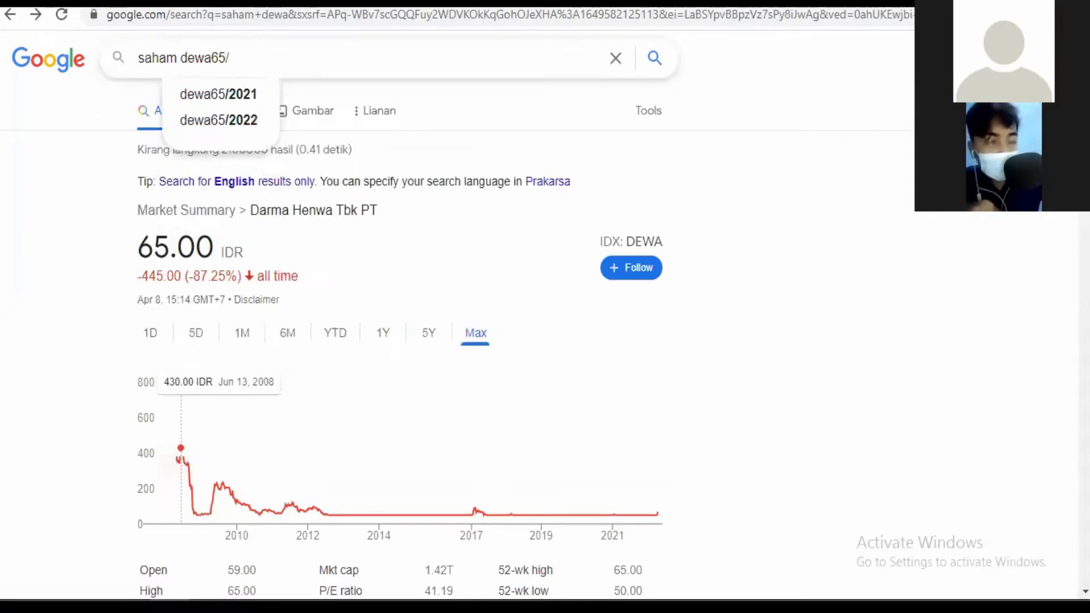
key("BackSpace")
key("BackSpace")
key("BackSpace")
key("BackSpace")
key("BackSpace")
key("BackSpace")
key("BackSpace")
key("BackSpace")
key("BackSpace")
key("BackSpace")
key("BackSpace")
key("BackSpace")
key("BackSpace")
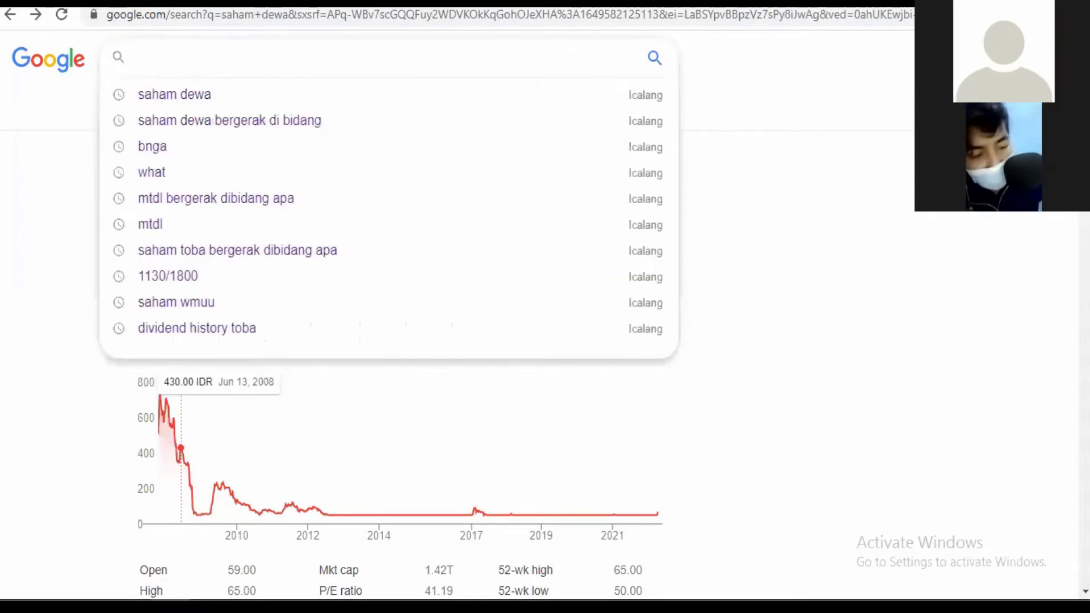
type("65/")
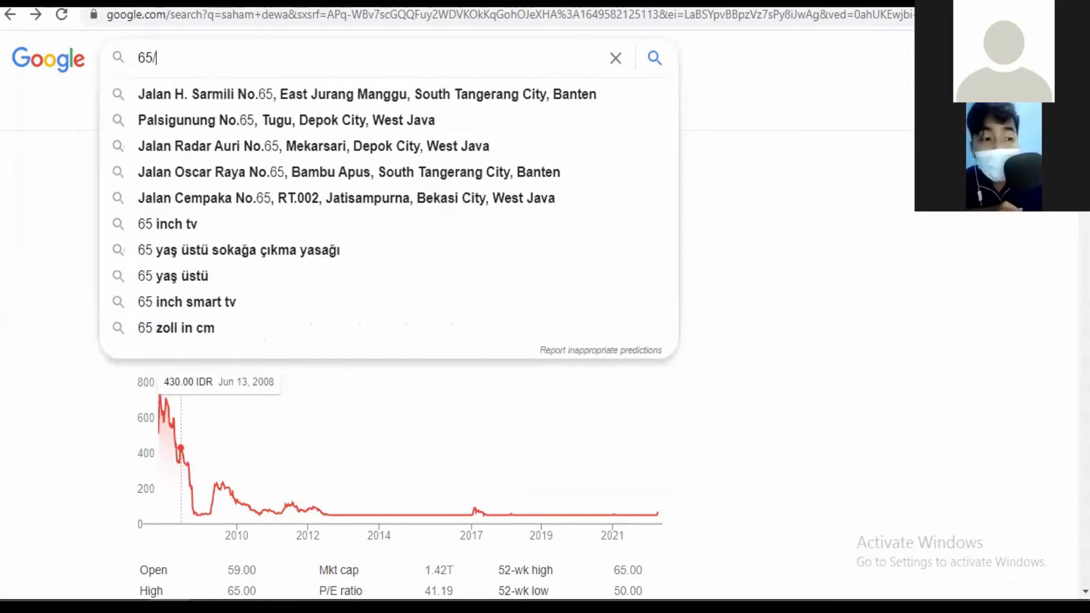
Step: Look up the 2022 Book Value in the Excel workbook, calculate 65/187 in Google, and highlight the result's first two decimals
key("alt+Tab")
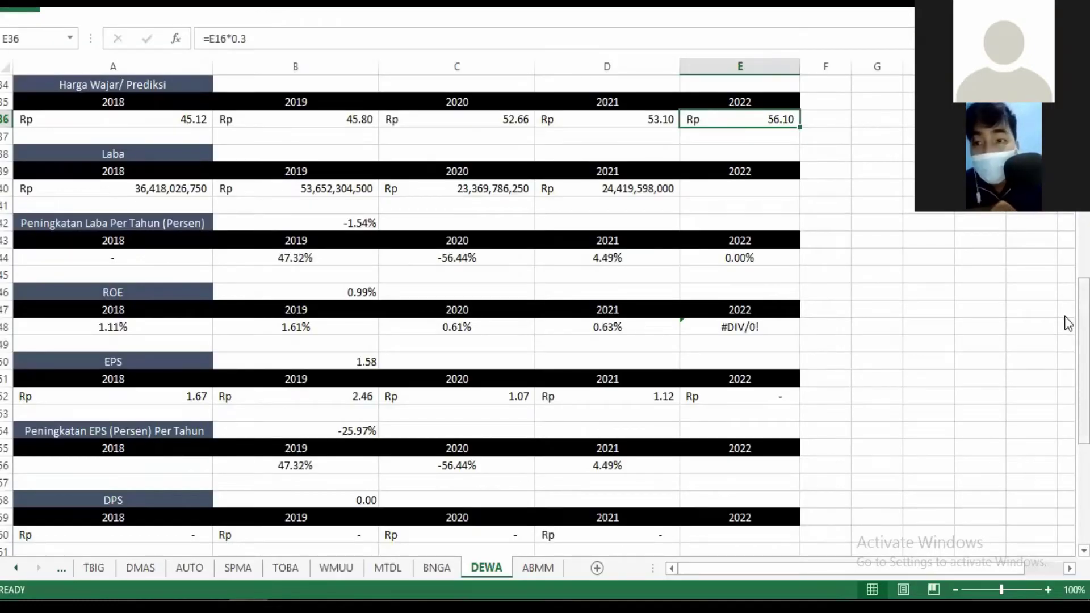
left_click_drag(1064, 316, 1065, 240)
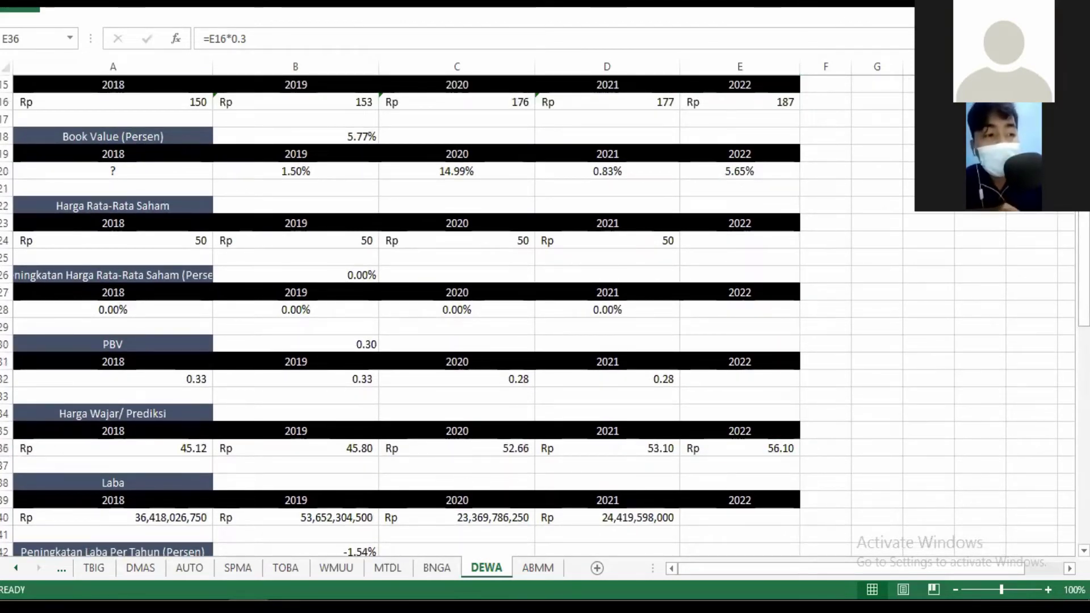
key("alt+Tab")
type("187")
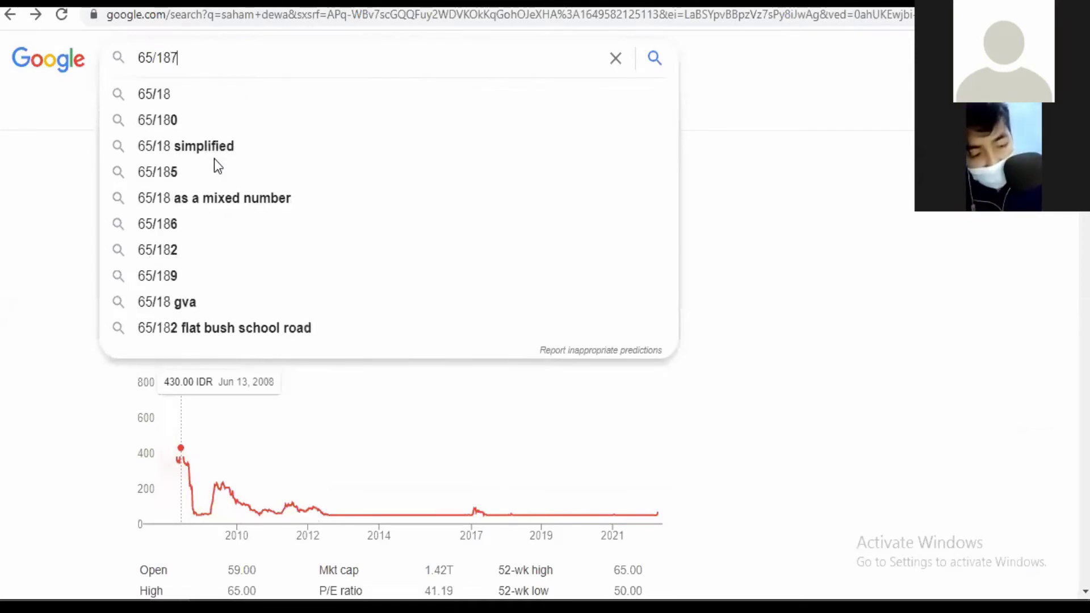
key("Return")
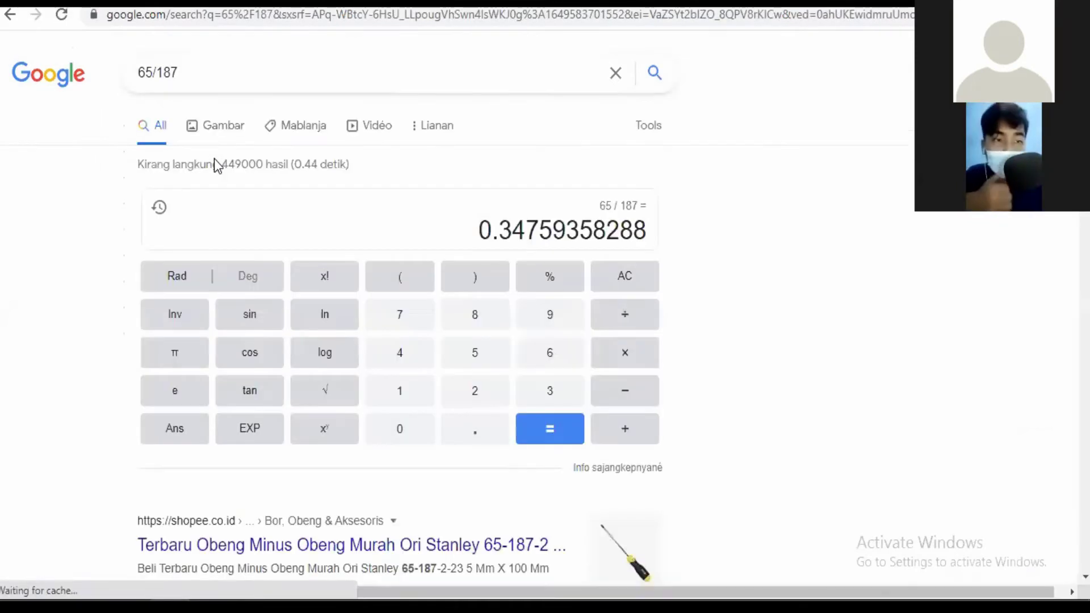
left_click_drag(521, 230, 397, 335)
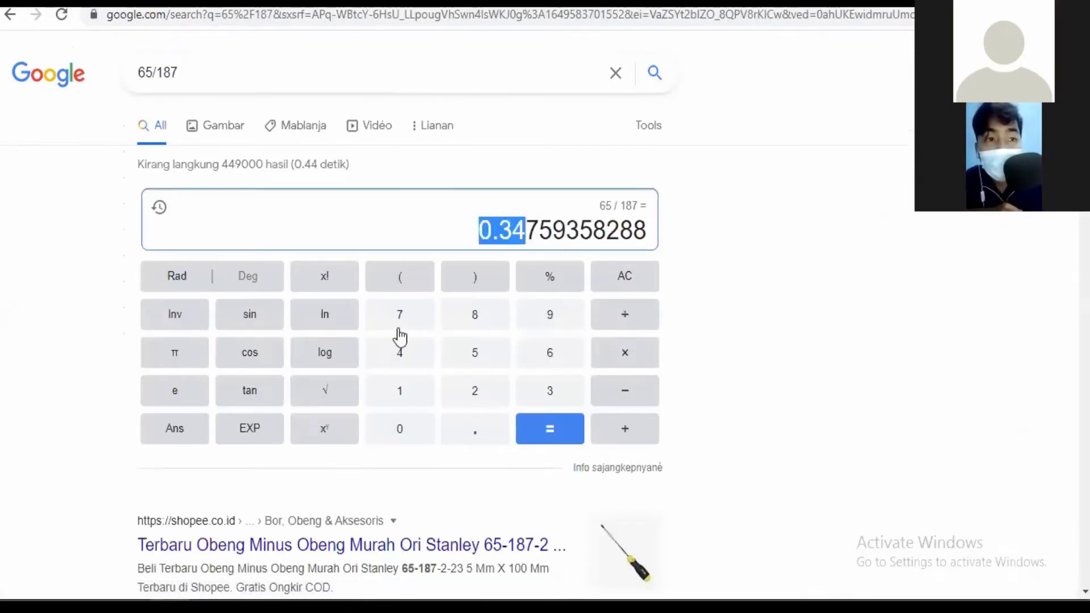
Step: Switch back to the Excel workbook and recheck the 2021 PBV cell
key("alt+Tab")
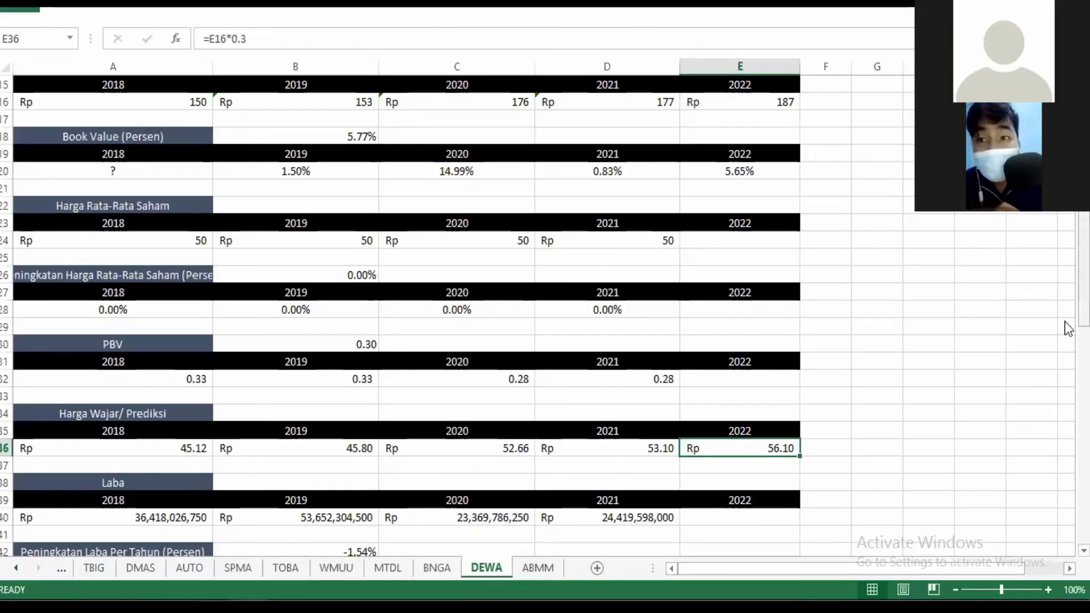
left_click_drag(1084, 322, 1060, 393)
left_click(621, 134)
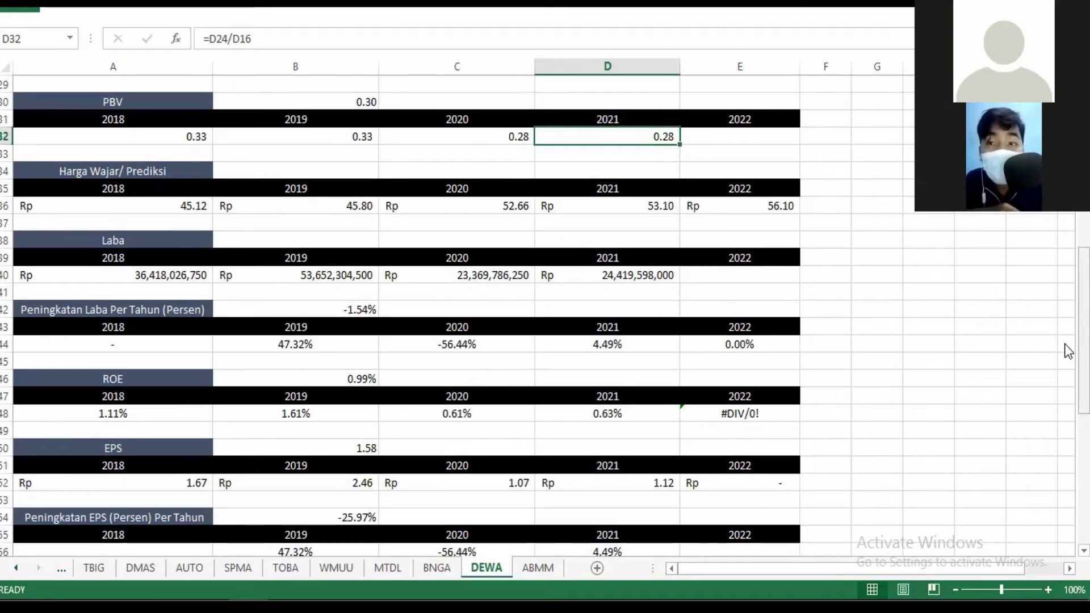
Step: Examine the 2018–2021 Laba figures and how the yearly profit growth percentages for 2019, 2020 and 2021 are calculated
left_click_drag(1065, 359, 1065, 433)
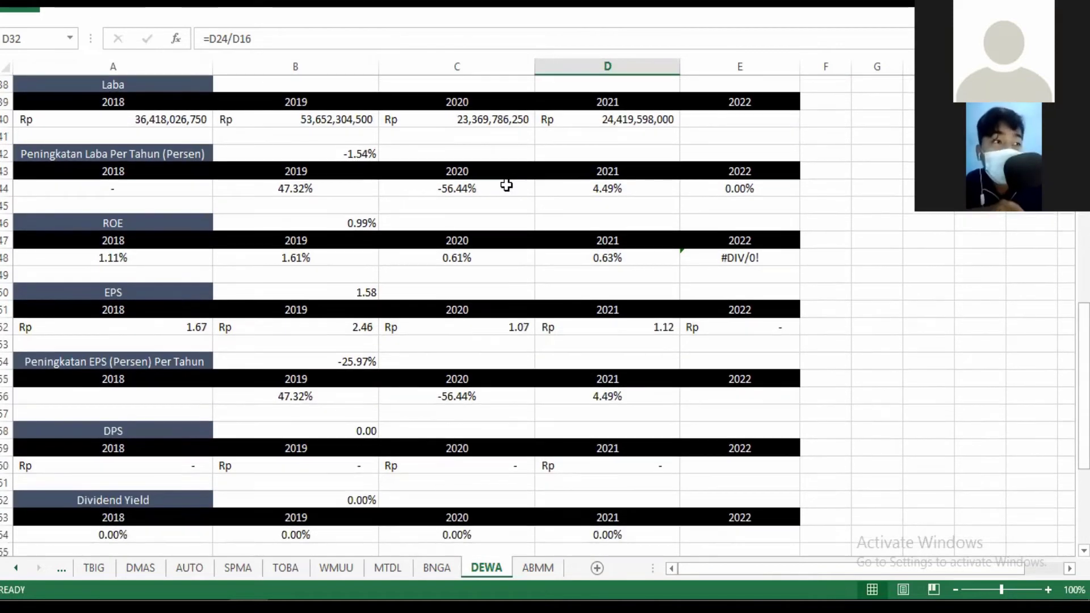
left_click(142, 118)
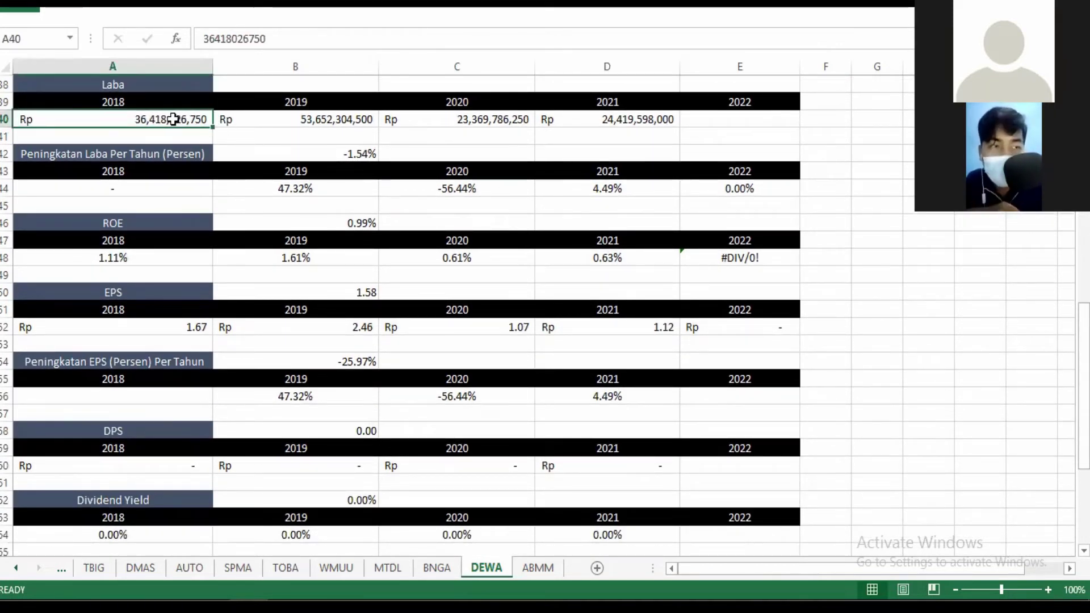
left_click(310, 119)
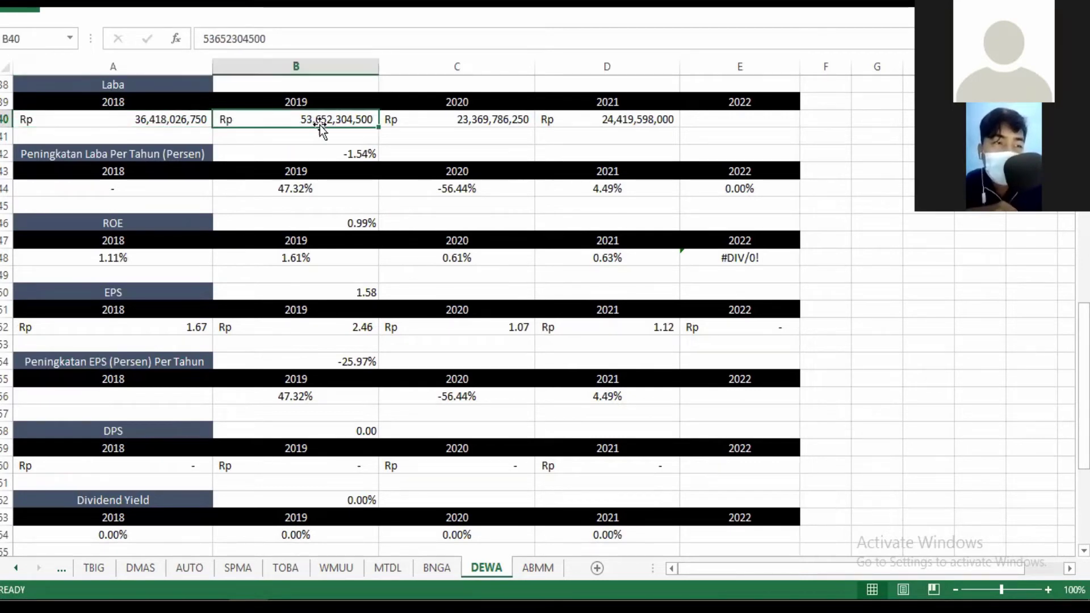
left_click(314, 190)
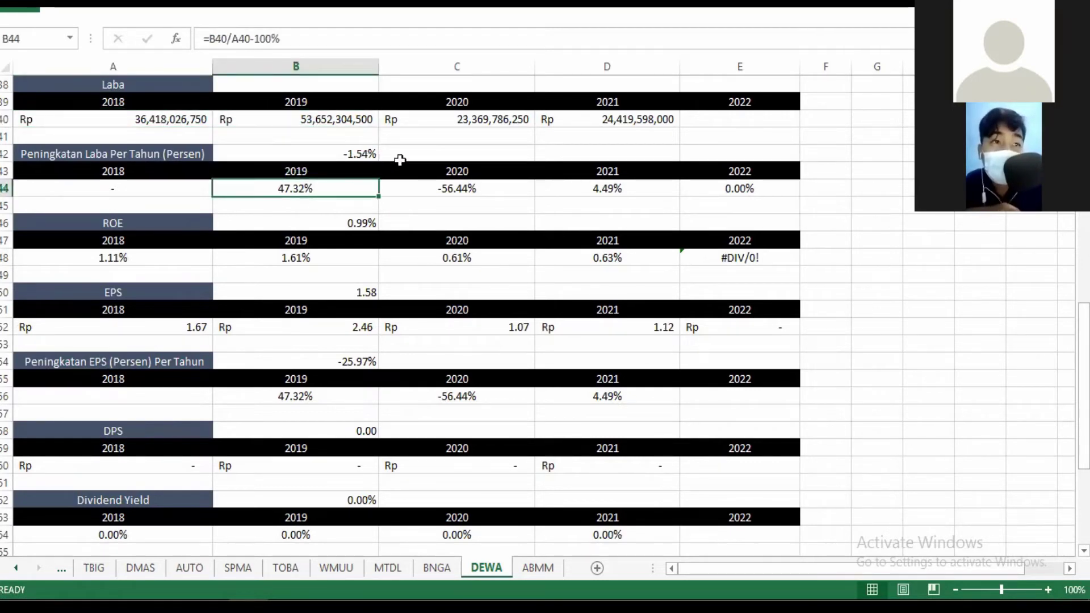
left_click(483, 121)
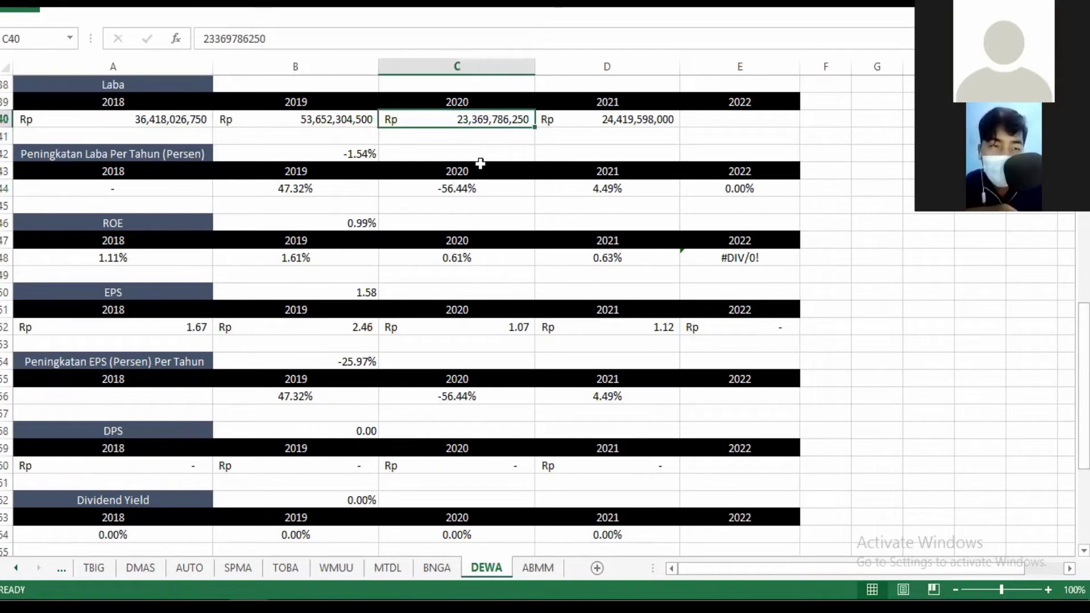
left_click(477, 186)
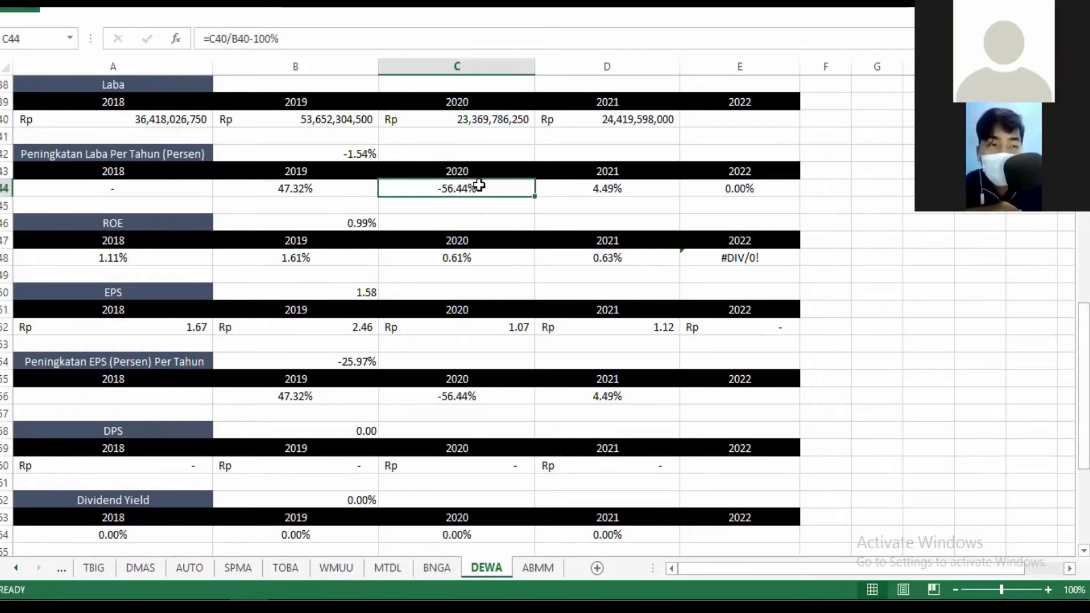
left_click(656, 121)
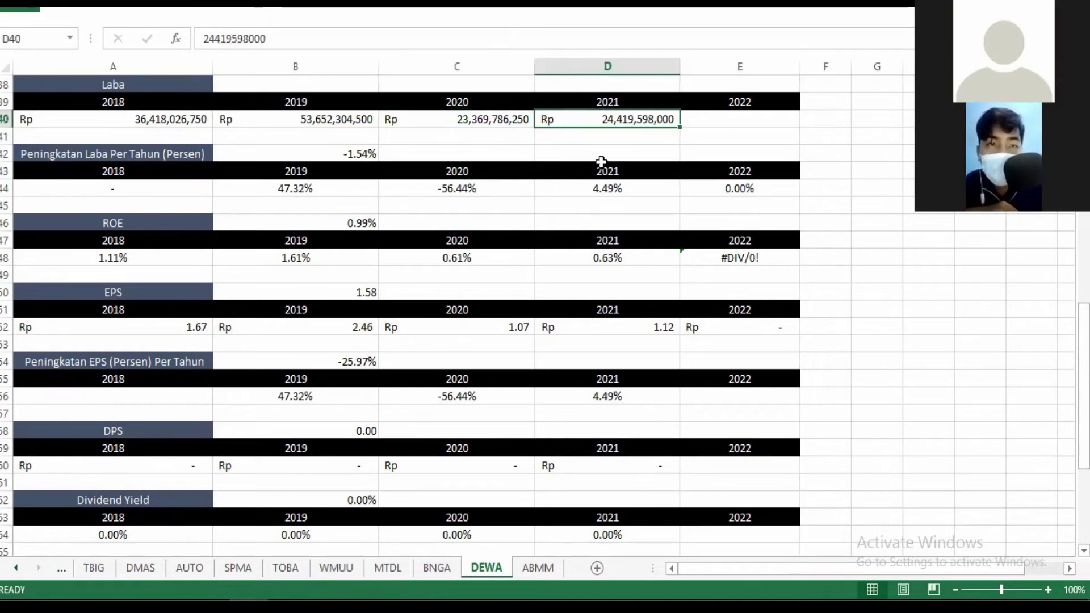
left_click(640, 189)
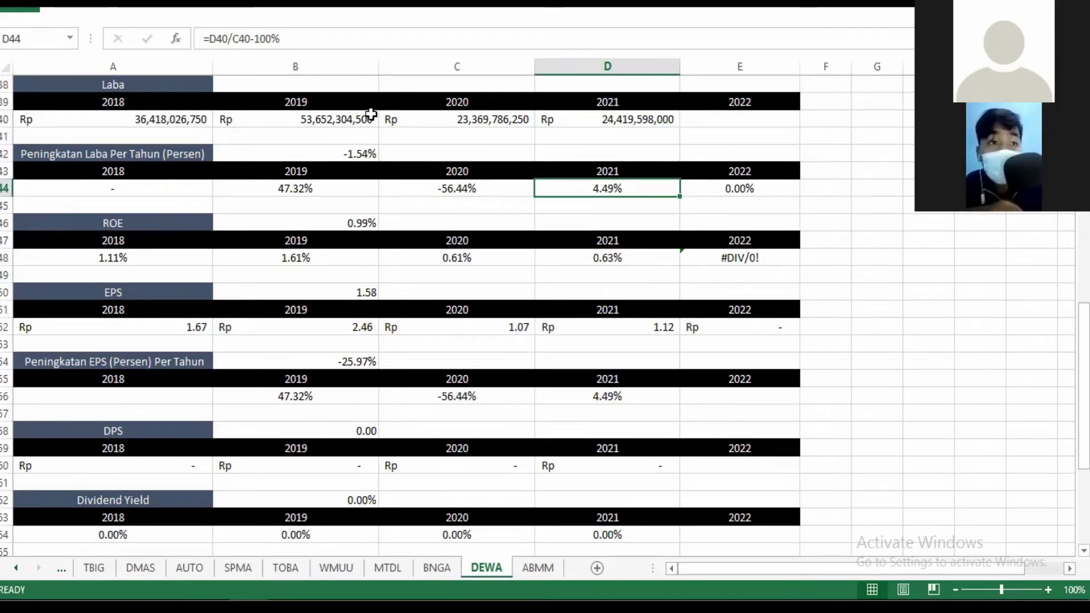
Step: Check the ROE cells from 2018 through 2021 and how they are calculated
left_click(158, 257)
left_click(239, 264)
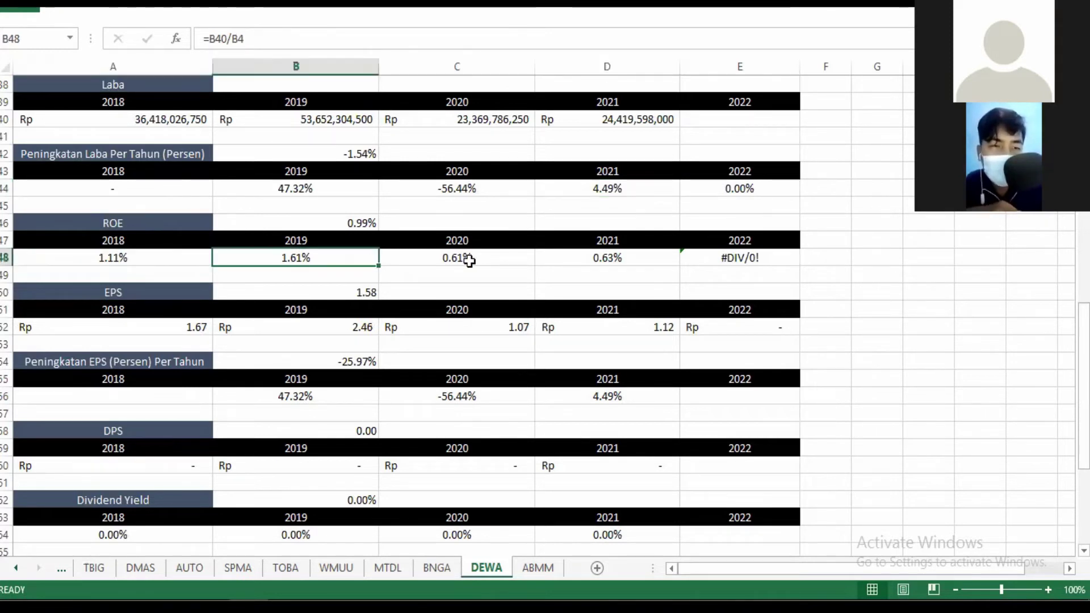
left_click(467, 259)
left_click(586, 263)
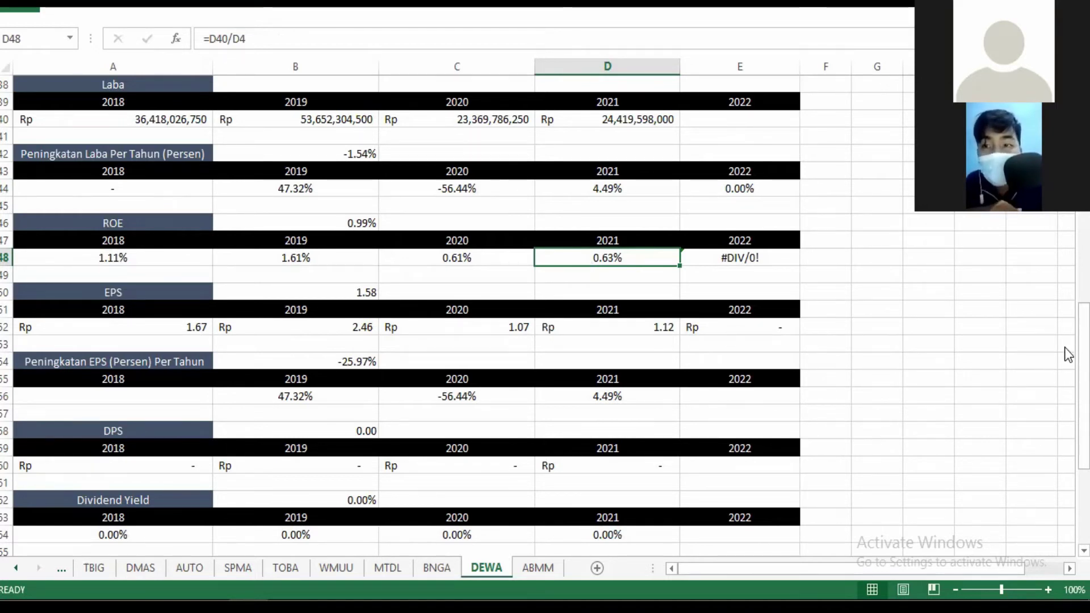
Step: Inspect the 2021 EPS cell and review the DPS cells for 2018 through 2021
left_click_drag(1065, 345, 1065, 375)
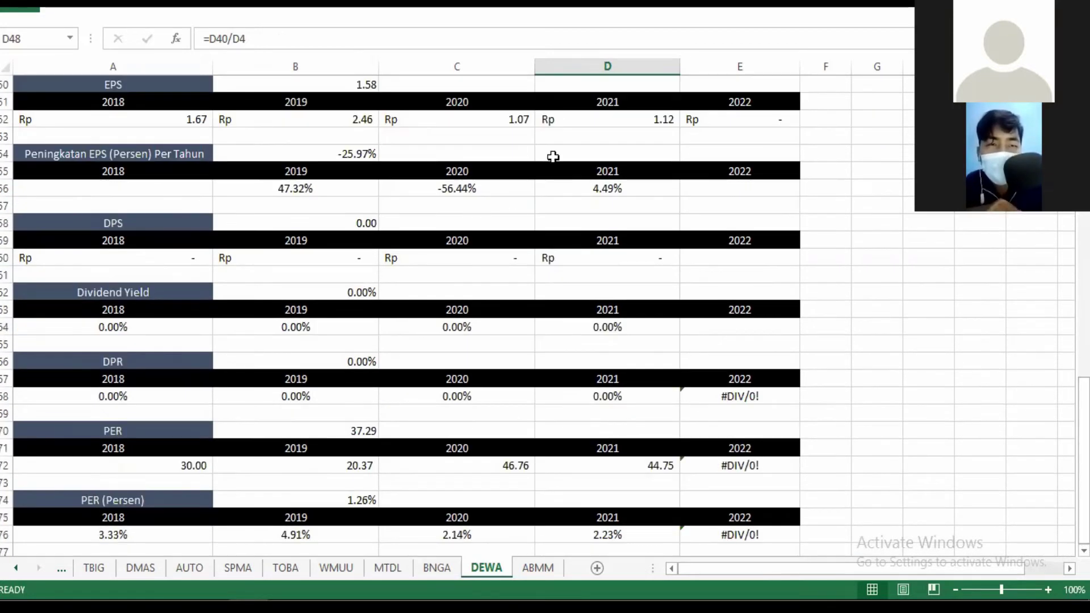
left_click(675, 119)
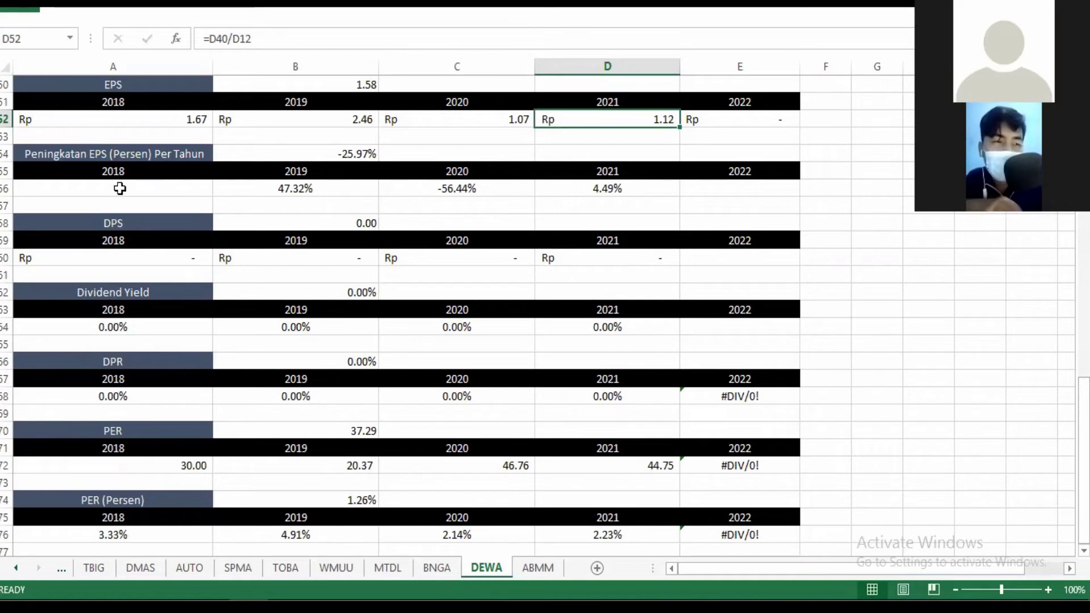
left_click(124, 257)
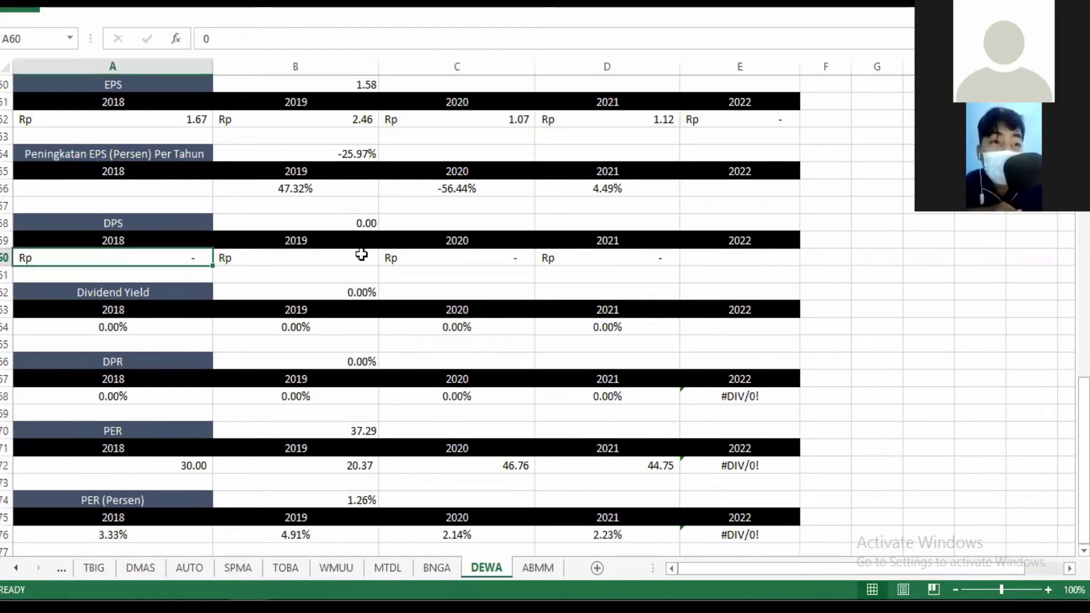
left_click(359, 255)
left_click(469, 259)
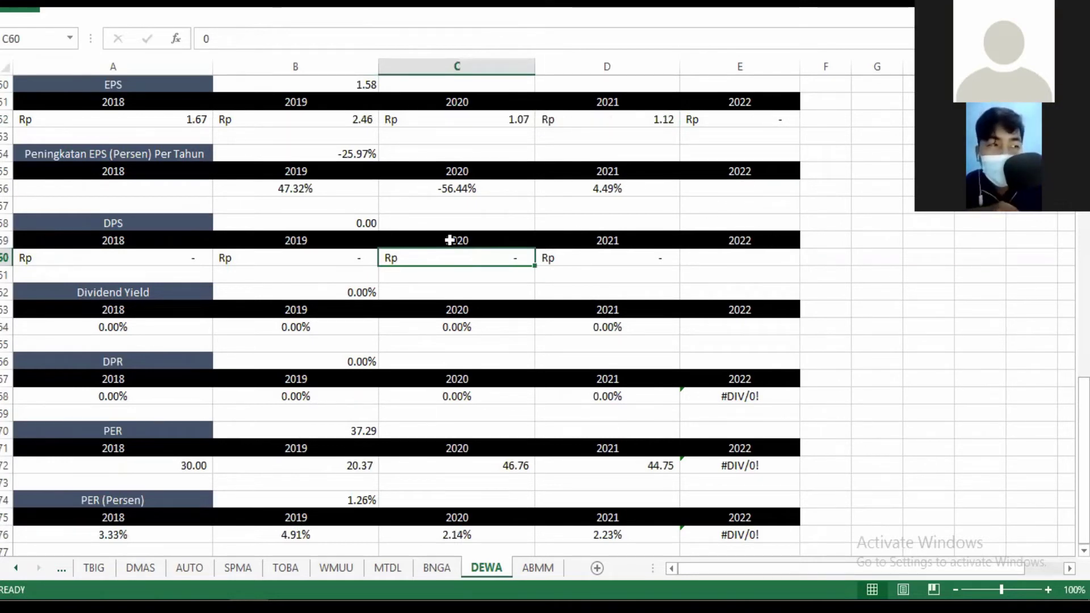
left_click(568, 251)
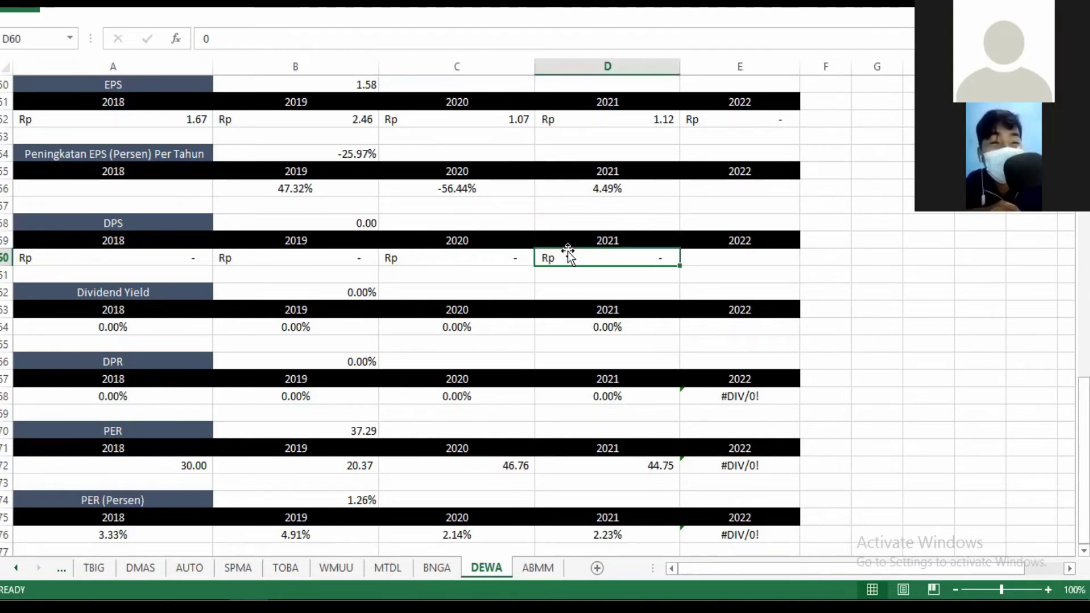
Step: Review the 2021 PER (Persen) and PER figures, and recheck the 2021 Ekuitas value at the start of the sheet
left_click(595, 533)
left_click(608, 478)
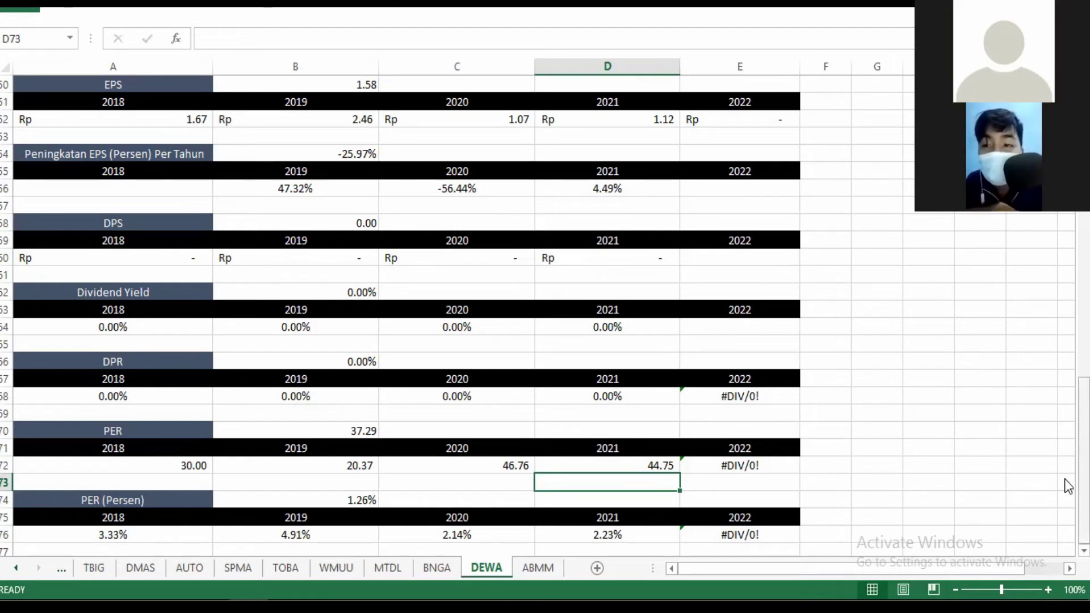
left_click_drag(1082, 480, 1067, 554)
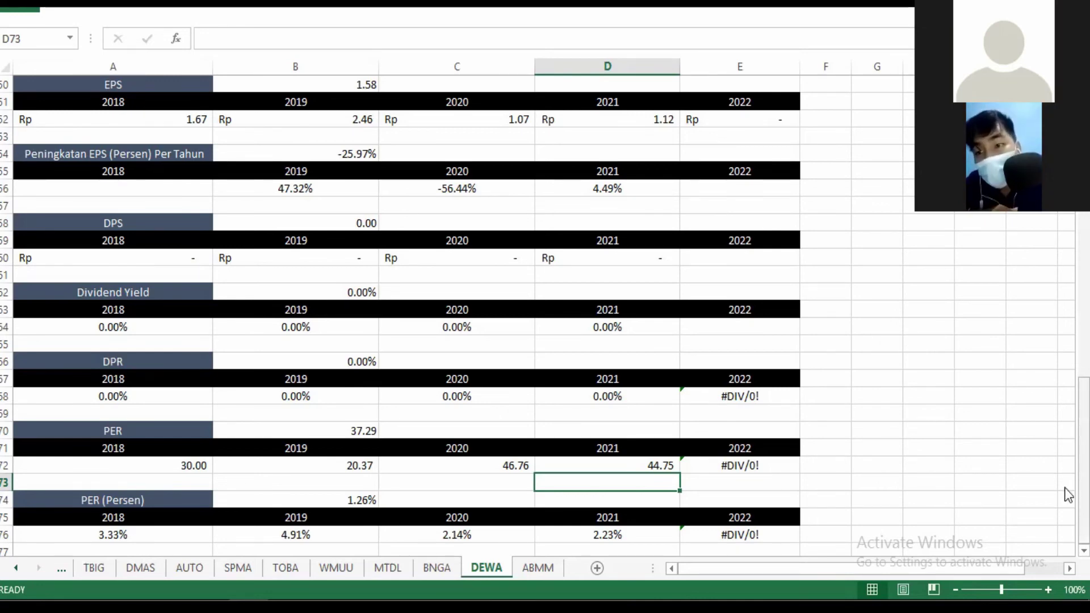
left_click_drag(1081, 485, 1069, 199)
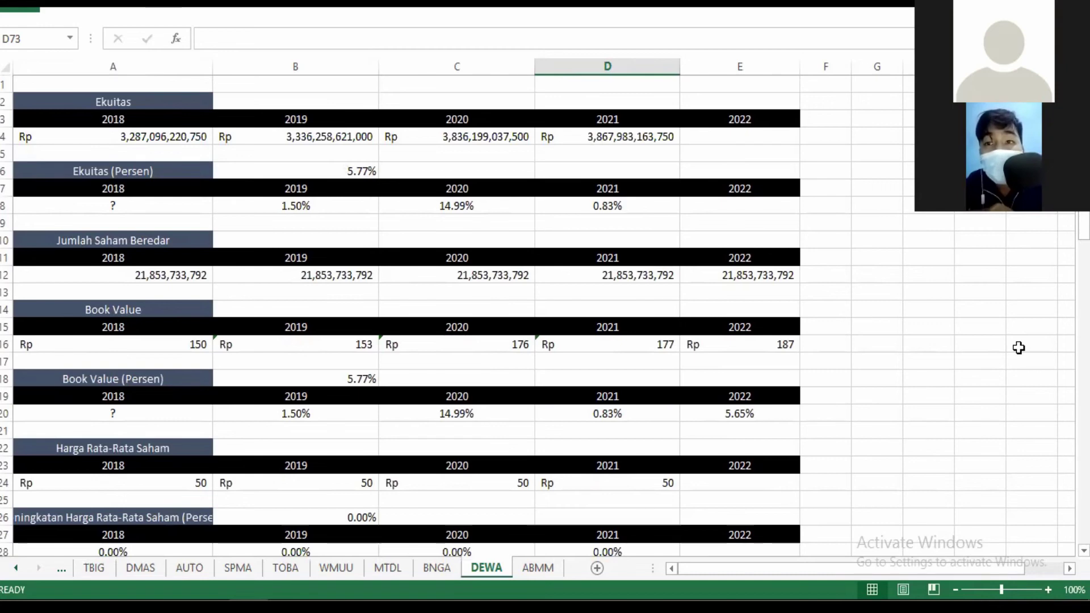
left_click_drag(1063, 250, 1067, 220)
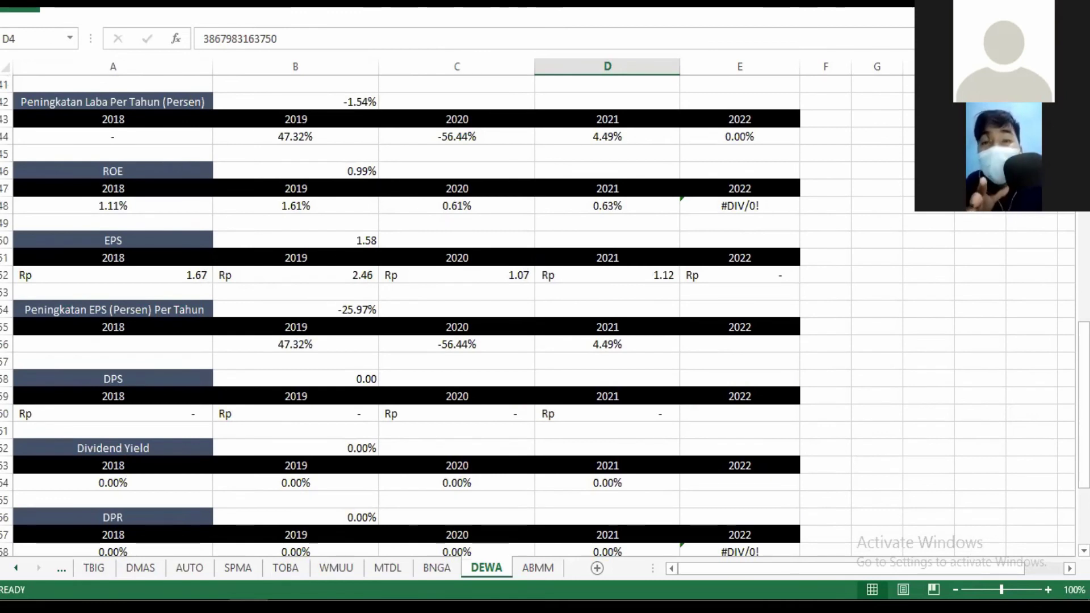